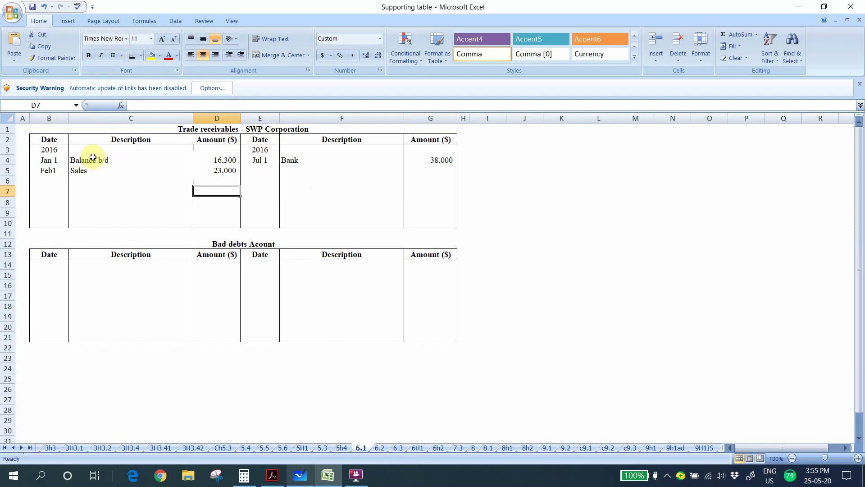
Check the 16,300, 23,000 and 38,000 amounts, then AutoSum the receivables totals in D7 and G7.
left_click(220, 161)
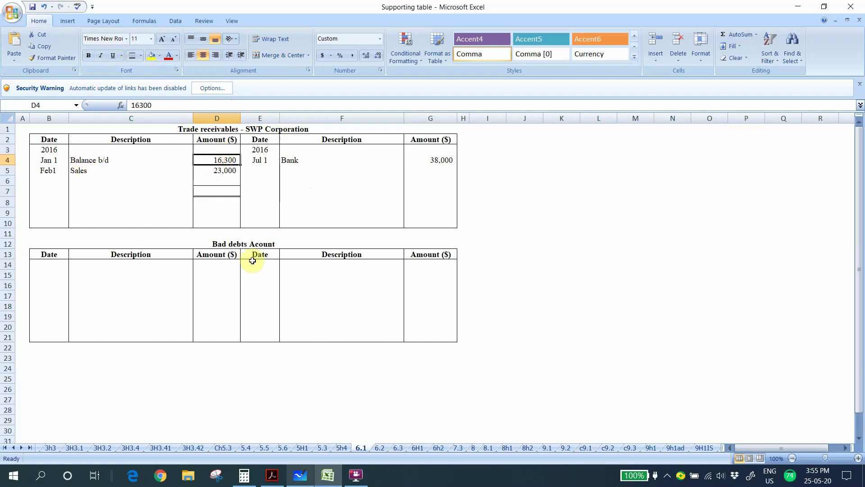
left_click(228, 172)
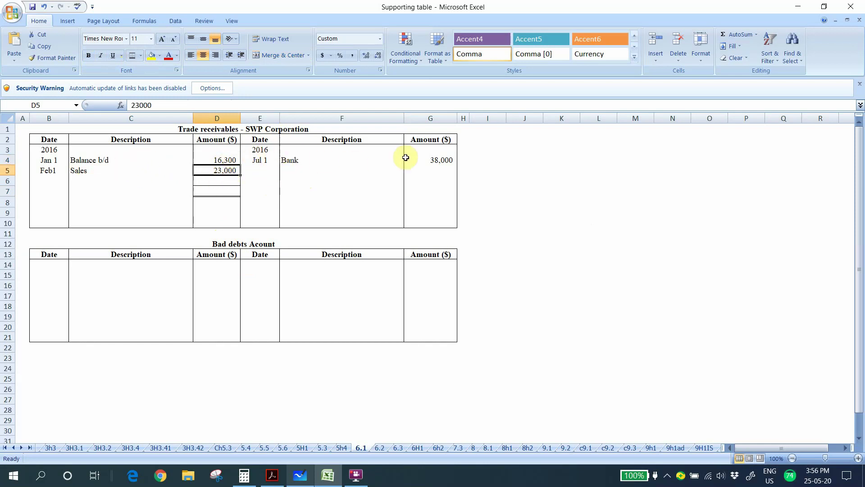
left_click(432, 163)
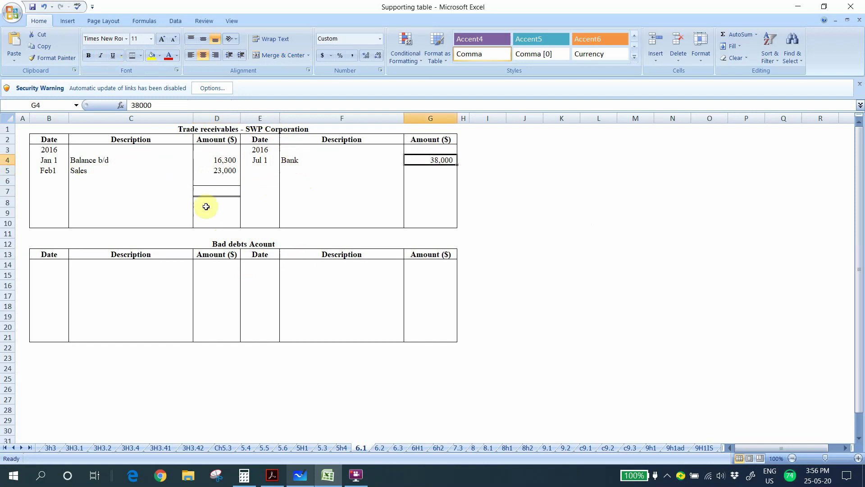
left_click(223, 192)
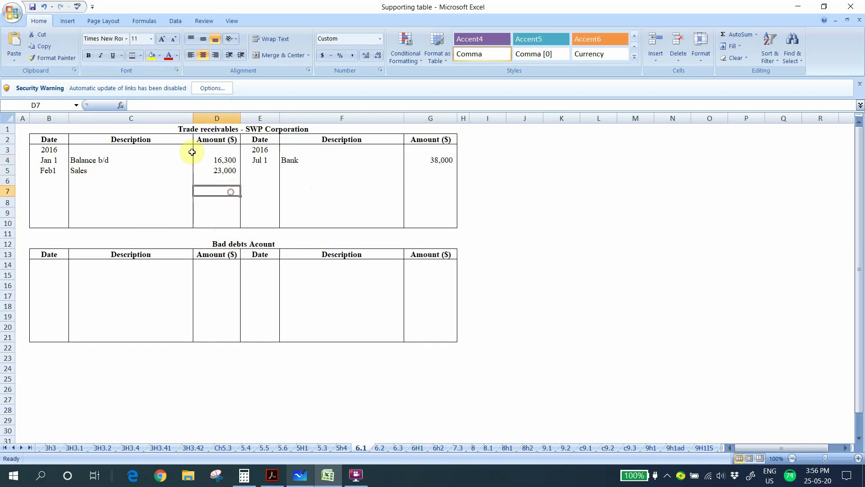
left_click(726, 36)
left_click(727, 35)
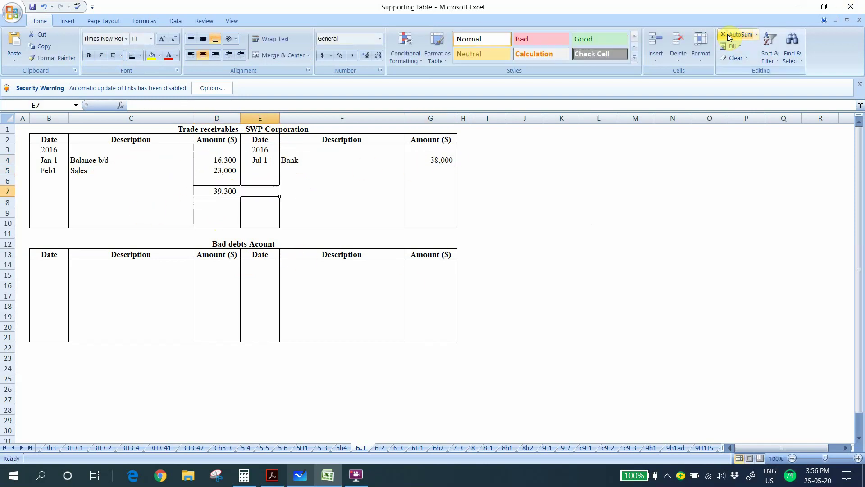
key("Right")
key("Right")
key("Right")
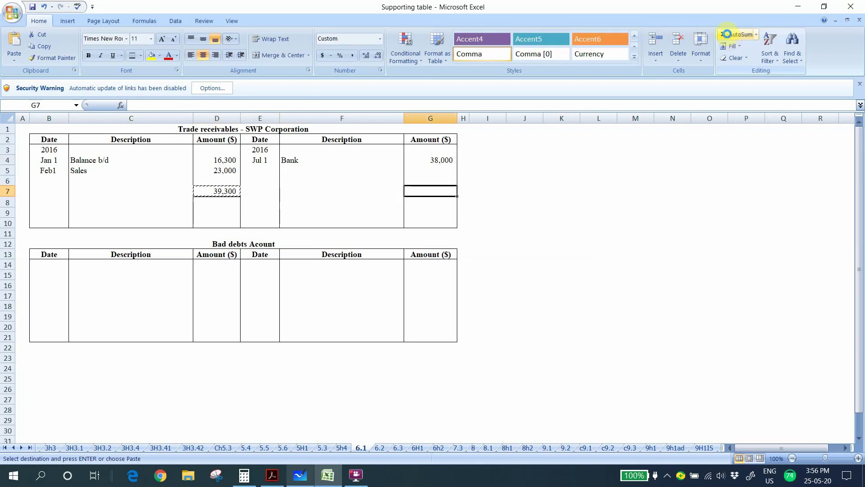
double_click(727, 34)
key("Left")
key("Right")
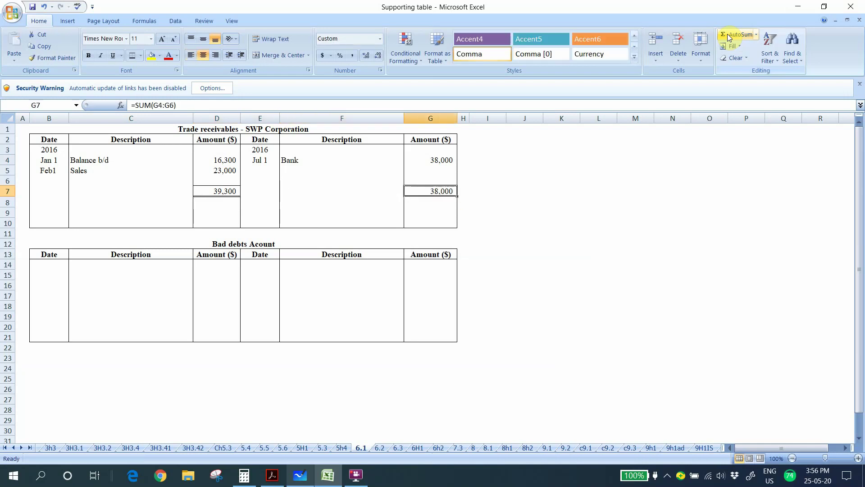
Enter a Dec 1 Bad debts credit of 1,300 in row 5 of the receivables account.
key("Left")
key("Up")
key("Up")
key("Right")
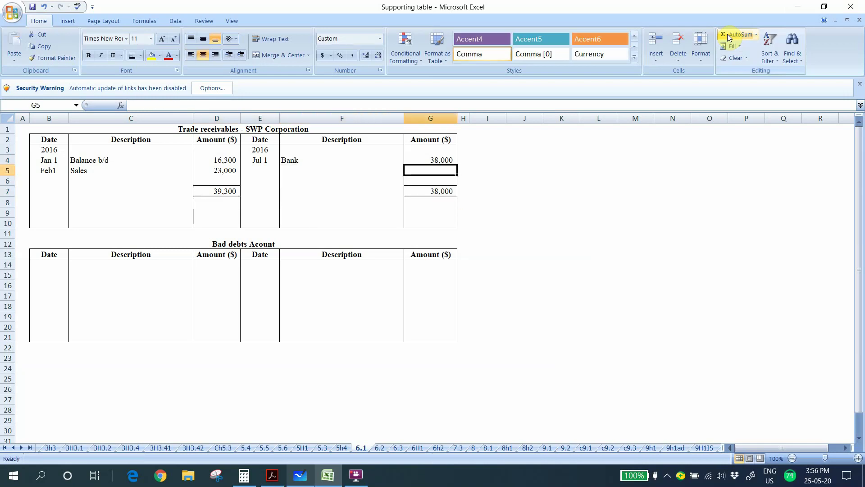
type("1300")
key("Right")
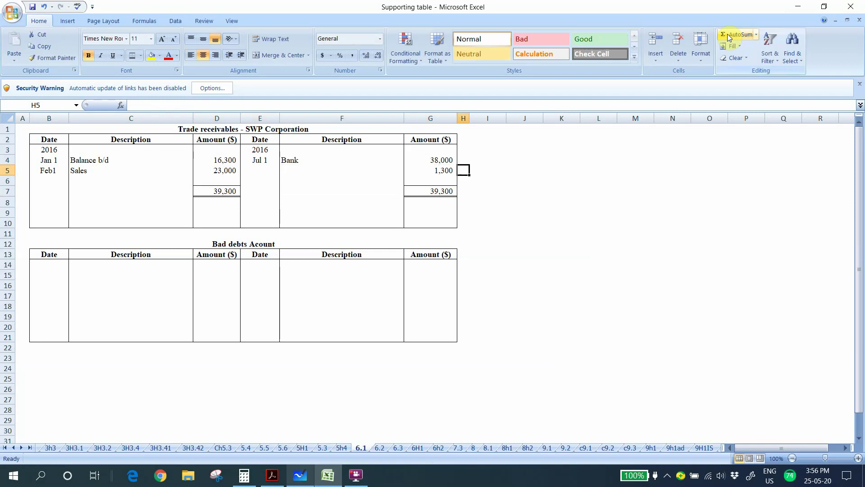
key("Left")
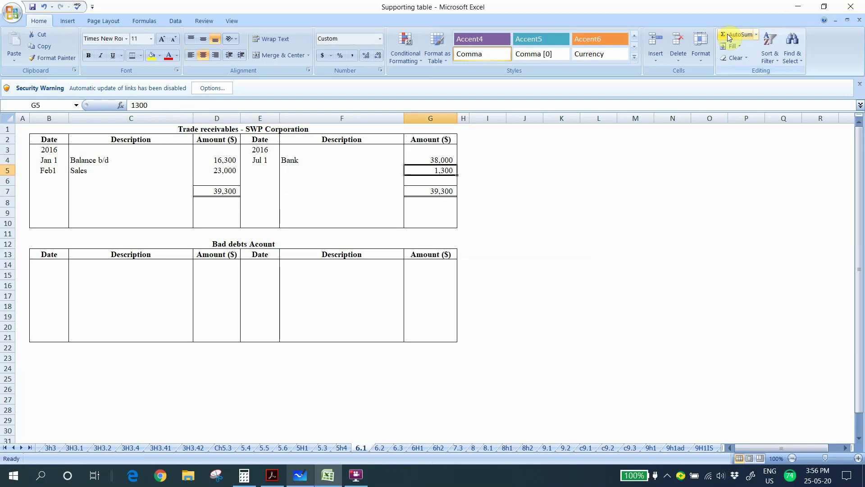
key("Left")
type("Bad")
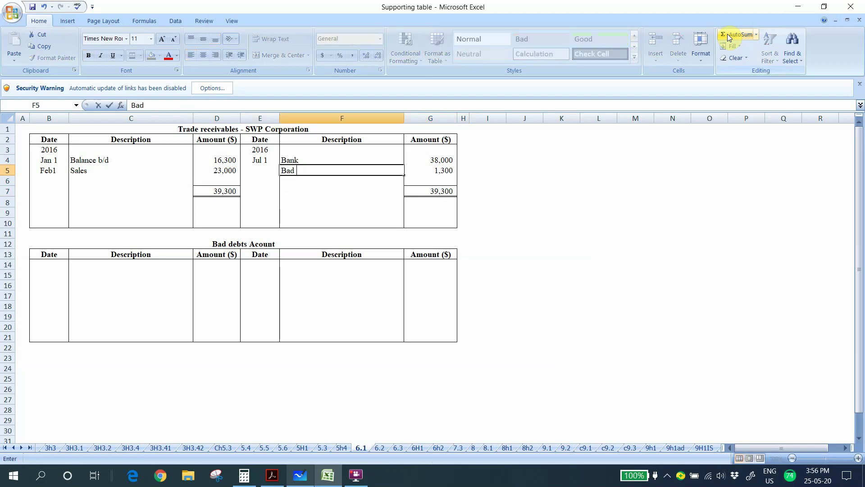
key("Left")
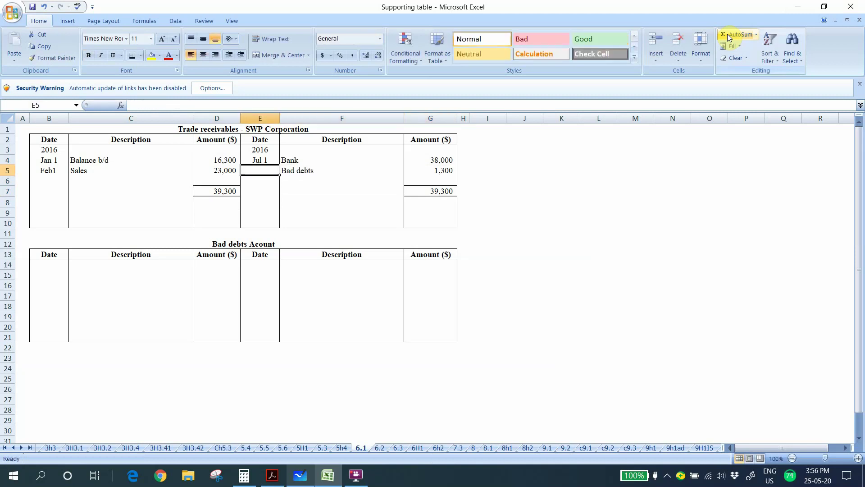
type("Dec")
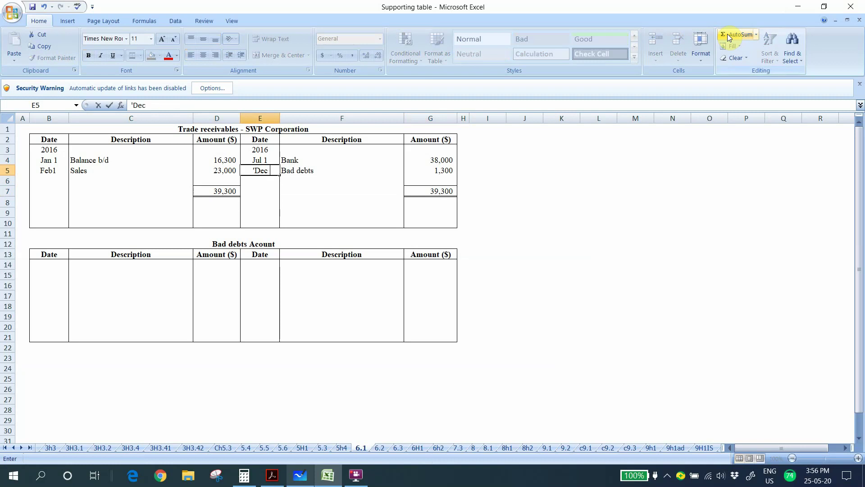
type(" 1")
key("Right")
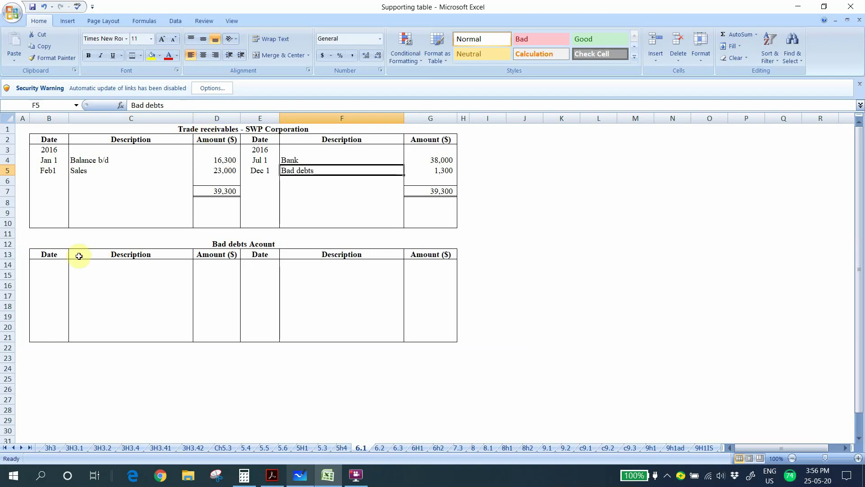
left_click(58, 267)
Record the debit: 2016, Dec 1, Trade receivables - SWP corporation, 1,300.
type("2016")
key("Tab")
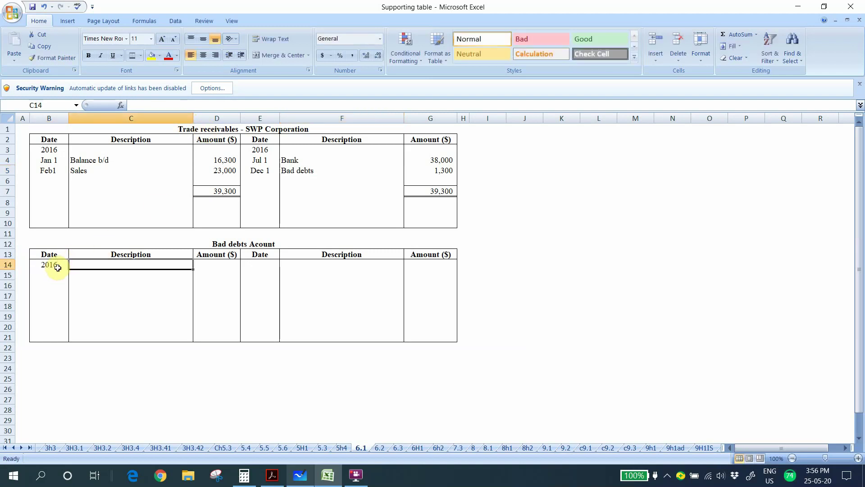
key("Return")
type("'Dec 1")
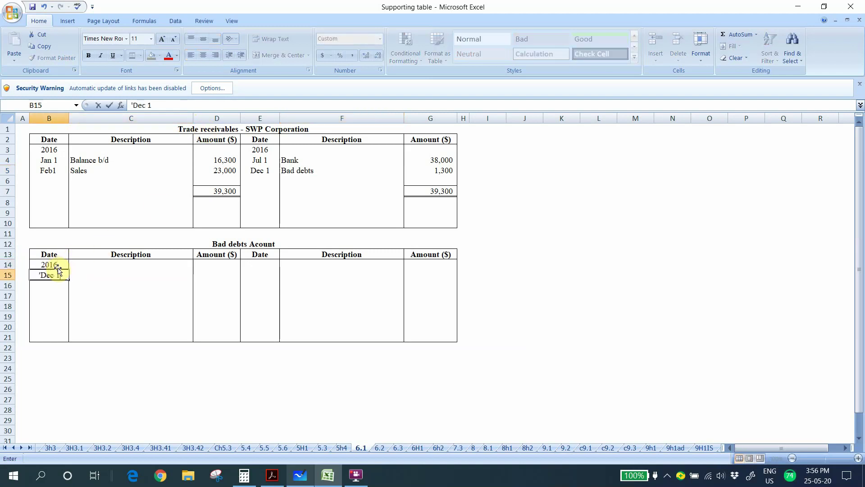
key("Tab")
type("T")
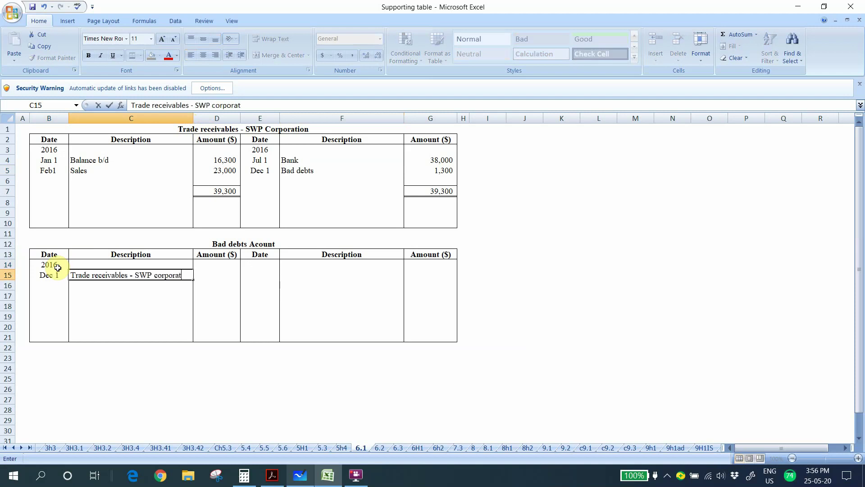
type("rade receivables - SWP corporation")
key("Tab")
type("1300")
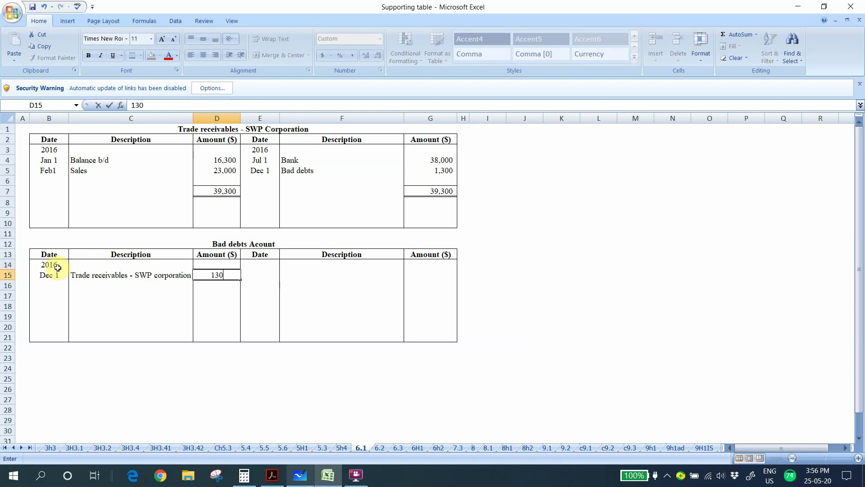
key("Tab")
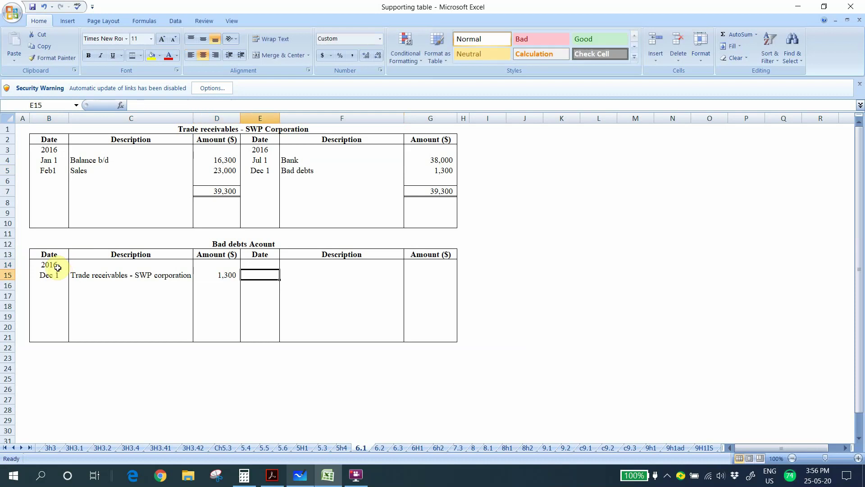
Record the credit: 2016, Dec 31, Income statement, 1,300.
key("Up")
type("201")
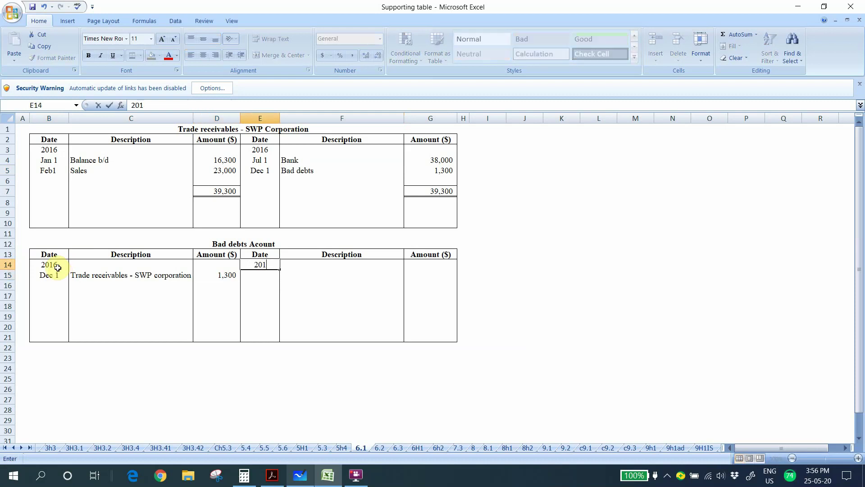
key("Tab")
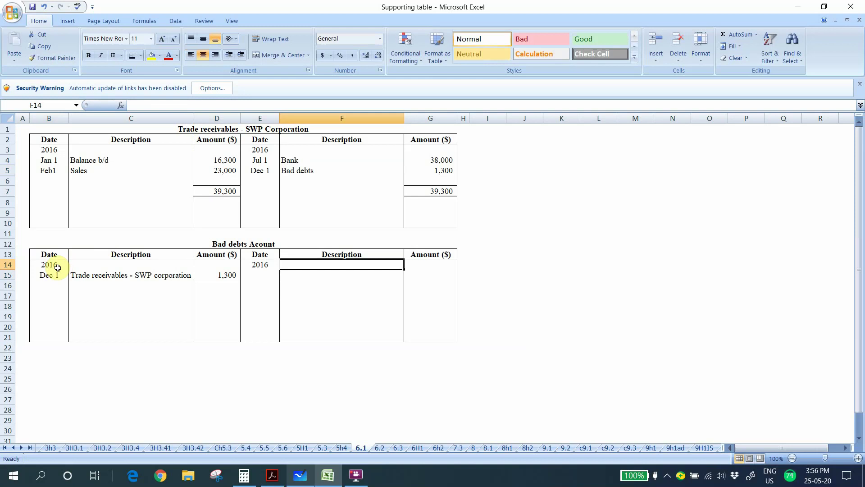
key("Return")
type("'Dec 3")
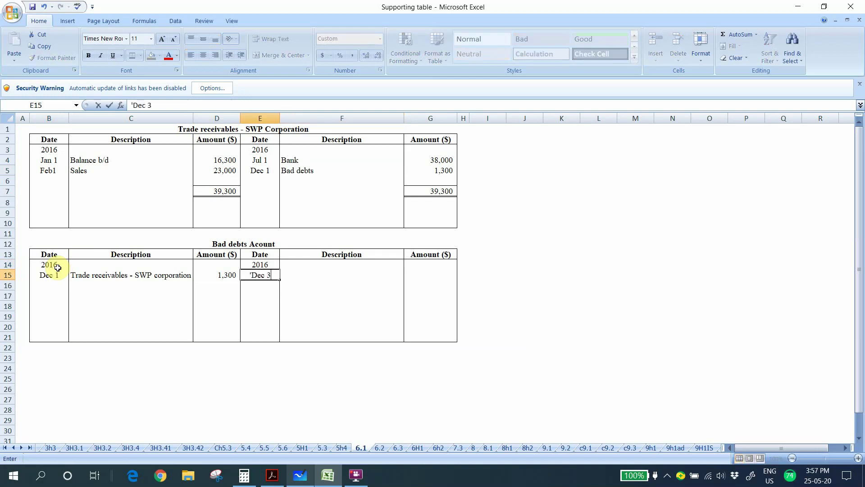
type("1")
key("Tab")
type("Incom")
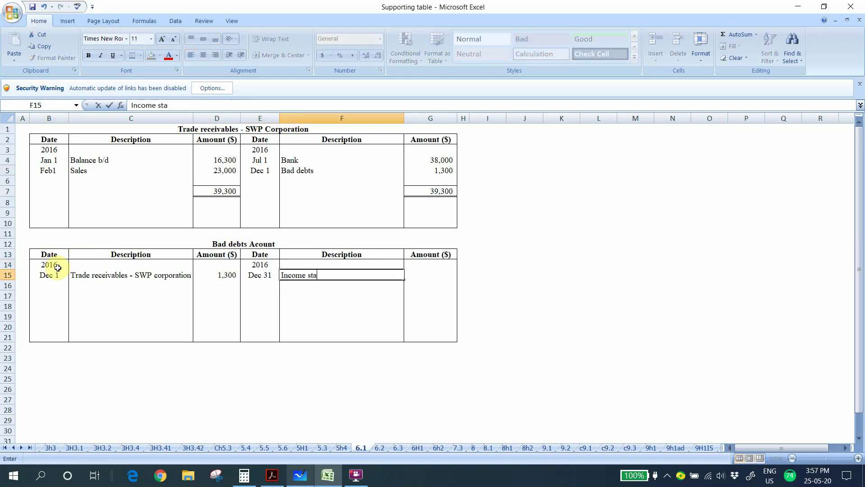
key("Tab")
type("1300")
key("Tab")
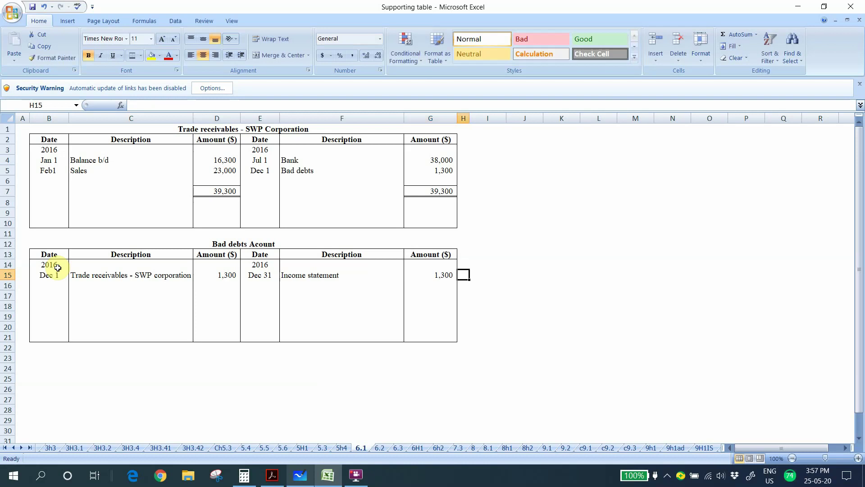
key("Left")
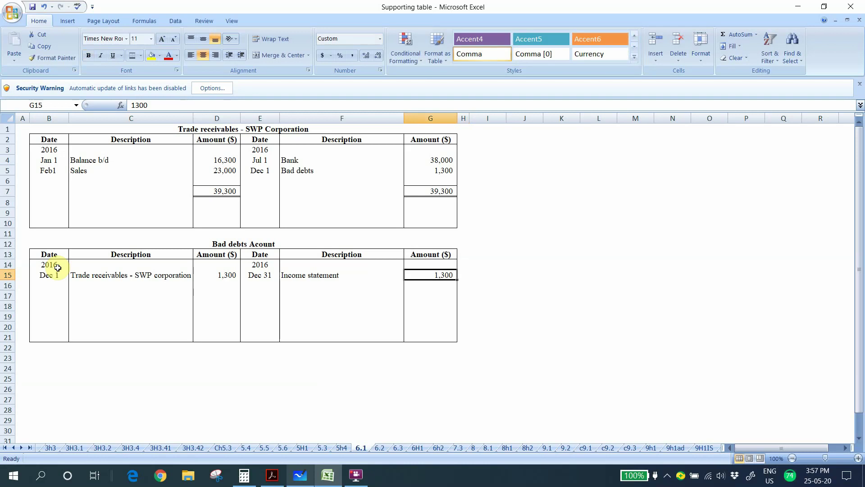
left_click(141, 56)
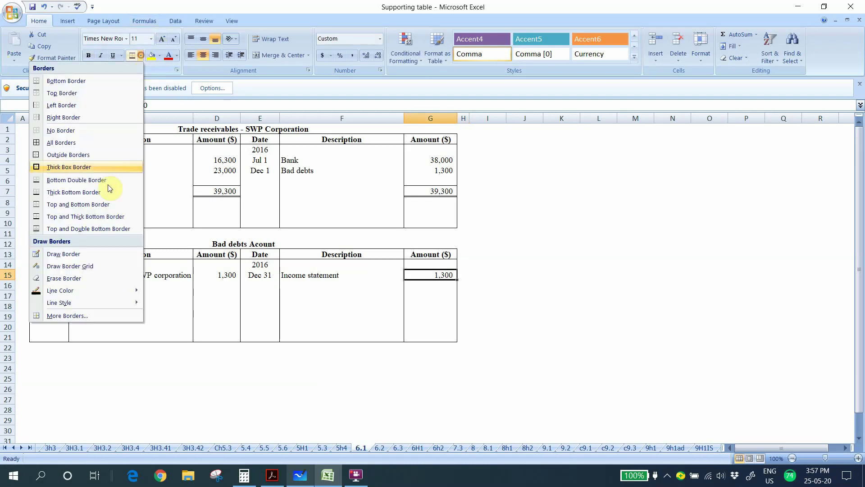
left_click(41, 179)
left_click(228, 273)
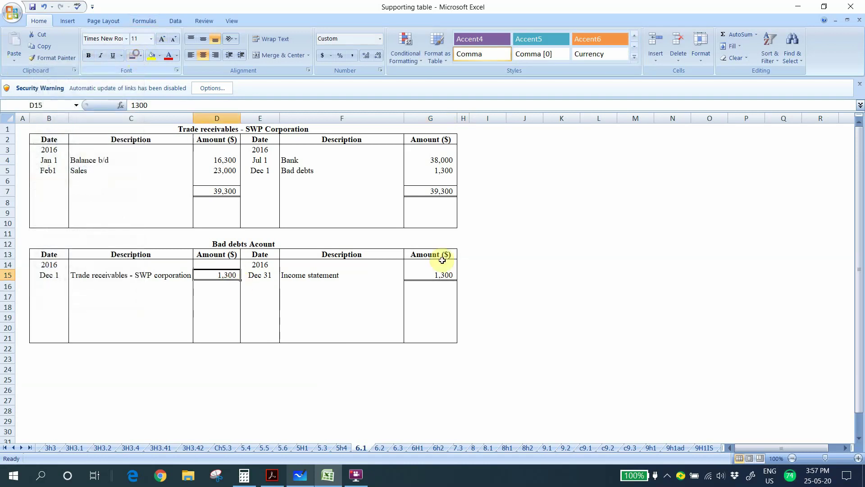
left_click(473, 264)
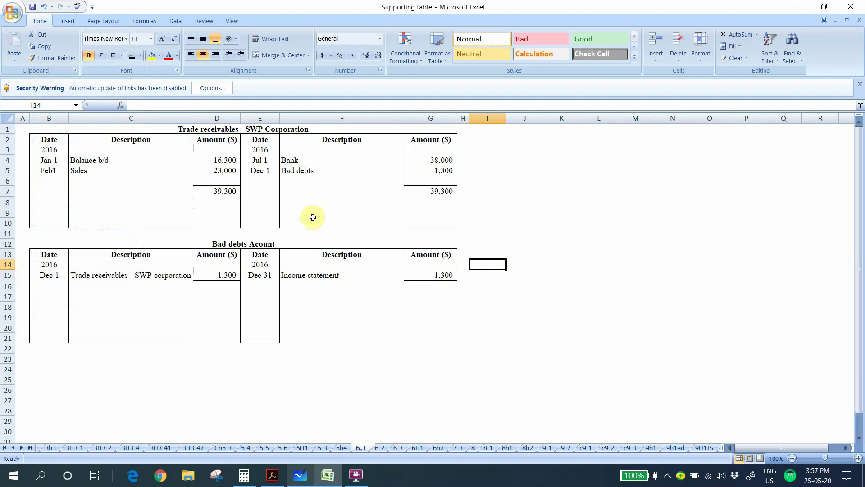
left_click_drag(41, 152, 435, 216)
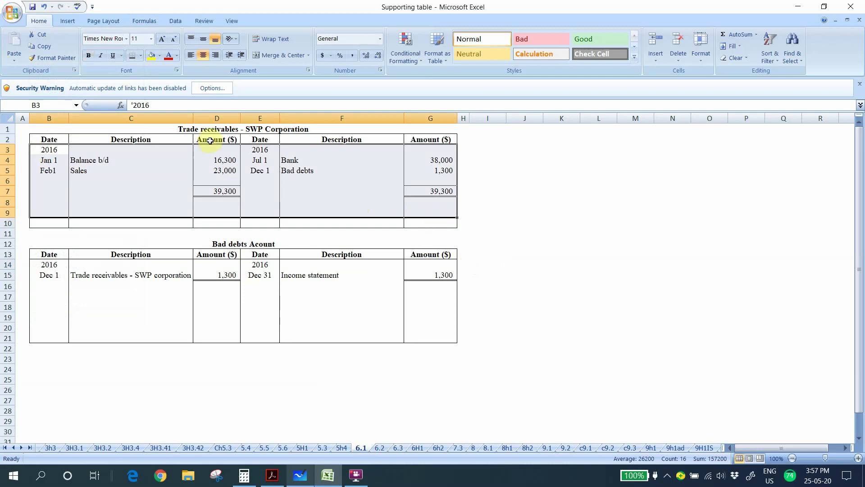
left_click(192, 130)
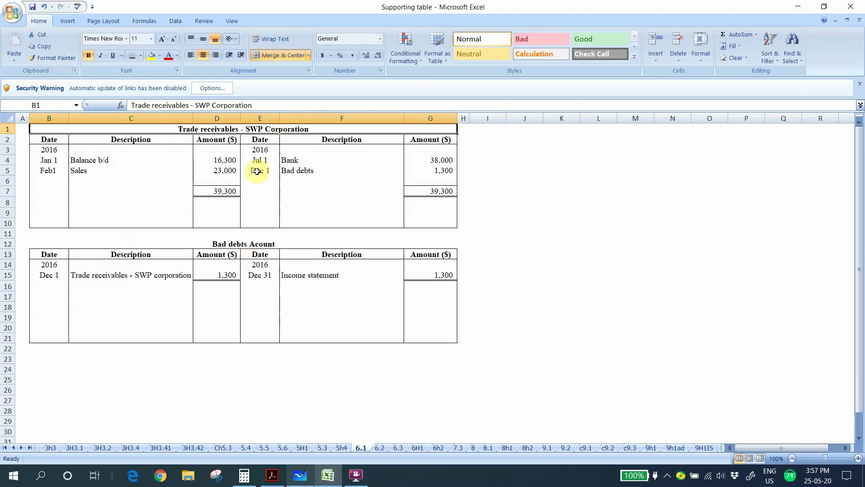
left_click_drag(260, 170, 427, 170)
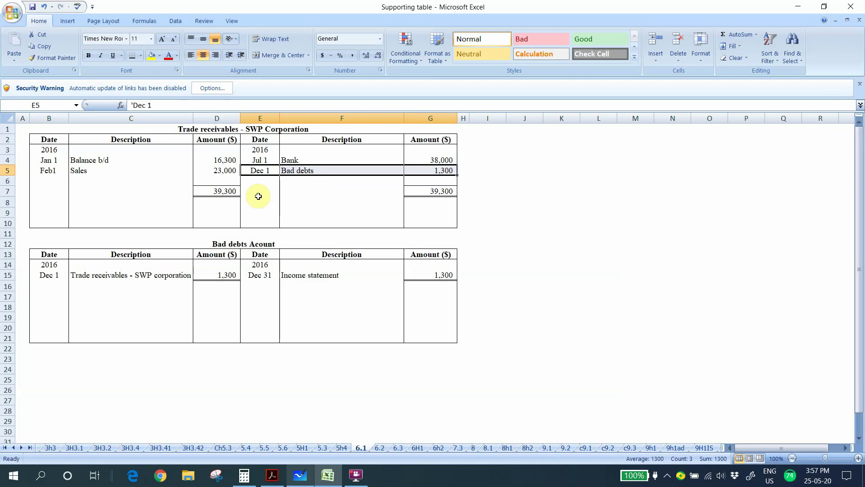
left_click(222, 130)
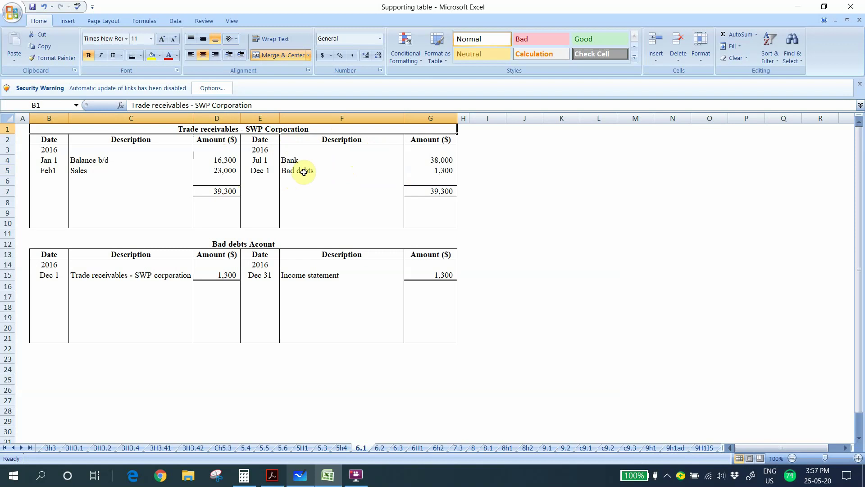
left_click_drag(442, 171, 270, 172)
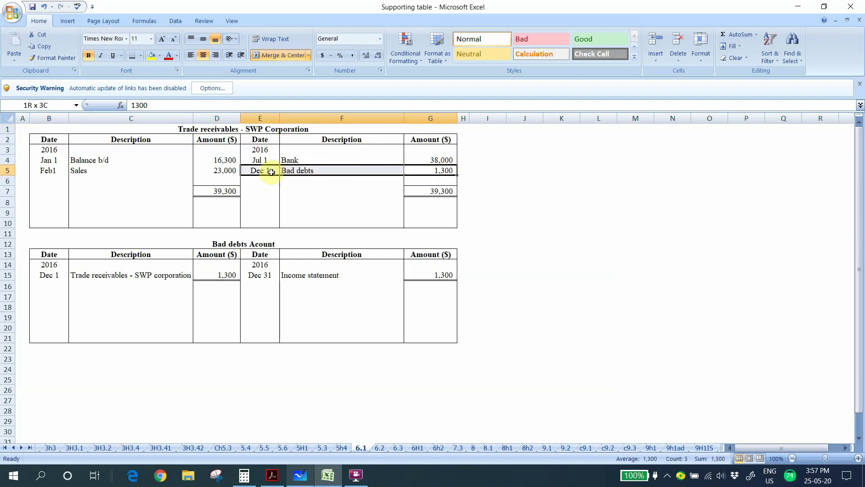
left_click_drag(86, 274, 410, 274)
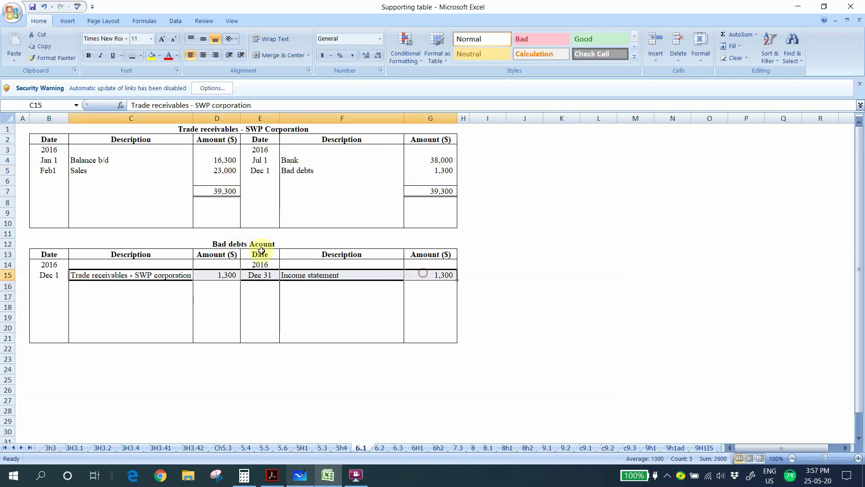
left_click(310, 274)
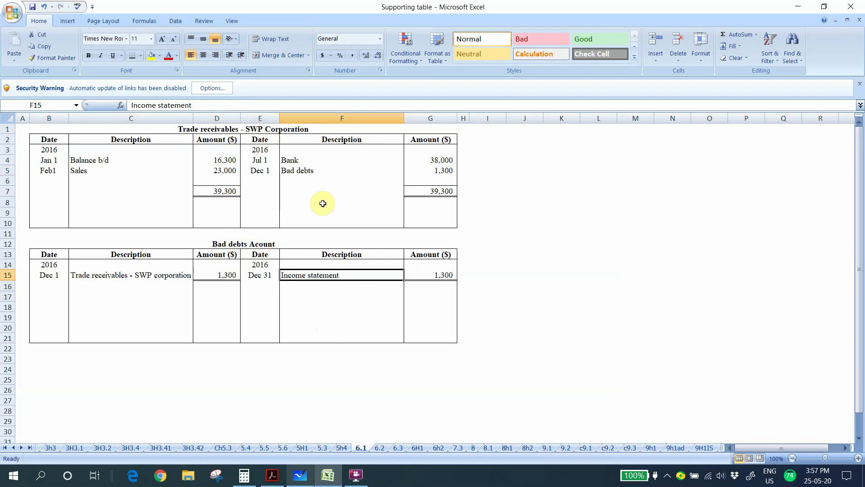
On page 99, tick the Bad debts recovery heading, underline 'bad debts' and circle 'previous year'.
left_click(271, 475)
scroll(358, 228, "down", 5)
scroll(357, 228, "down", 10)
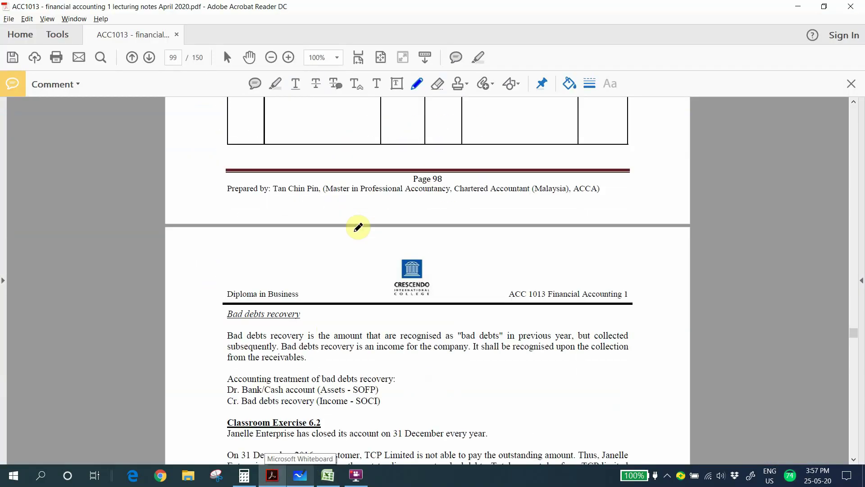
scroll(359, 228, "up", 2)
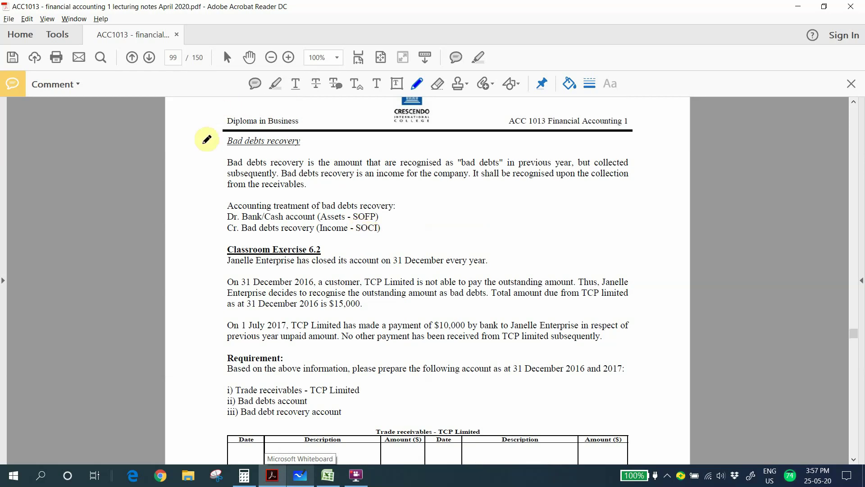
left_click_drag(213, 147, 243, 123)
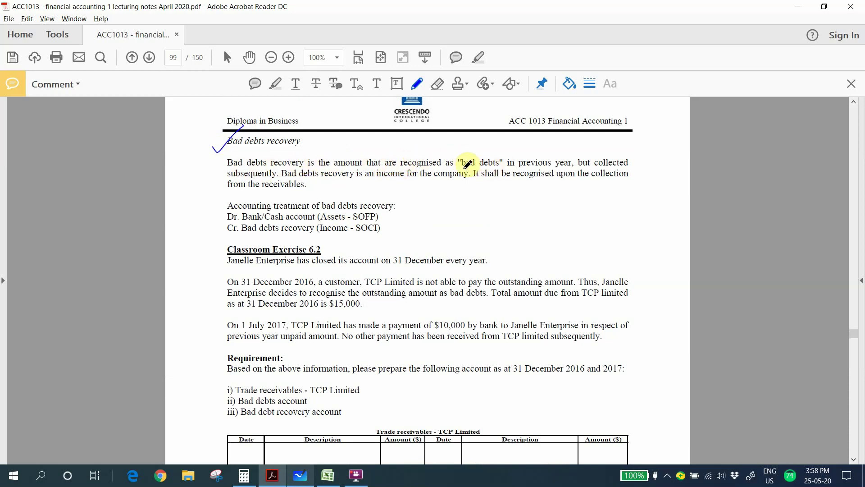
left_click_drag(463, 168, 500, 167)
mouse_move(576, 166)
left_mouse_down()
mouse_move(518, 164)
mouse_move(574, 145)
mouse_move(581, 155)
left_mouse_up()
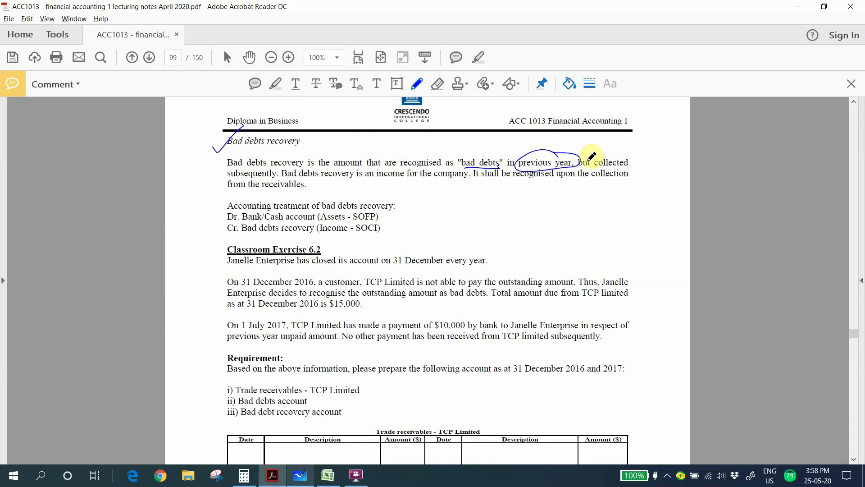
Mark 'subsequently', 'an income' and the collection phrases, and tick the Dr Bank/Cash and Cr lines.
left_click_drag(228, 177, 272, 175)
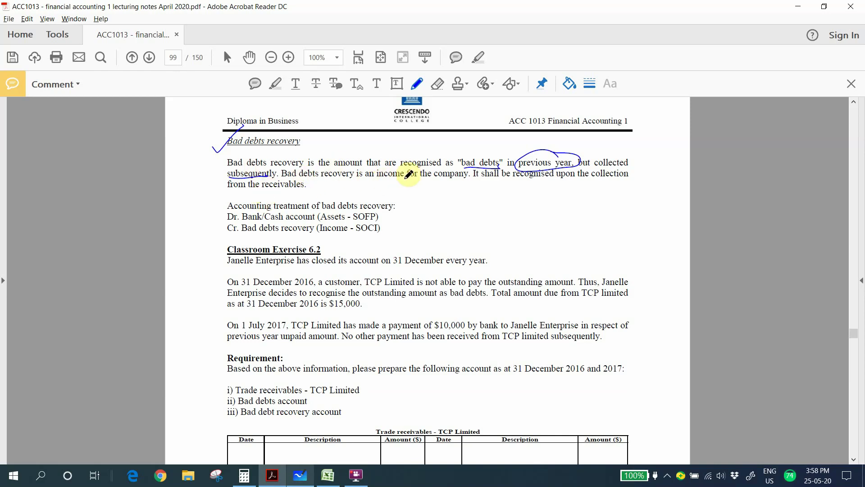
left_click_drag(407, 175, 396, 182)
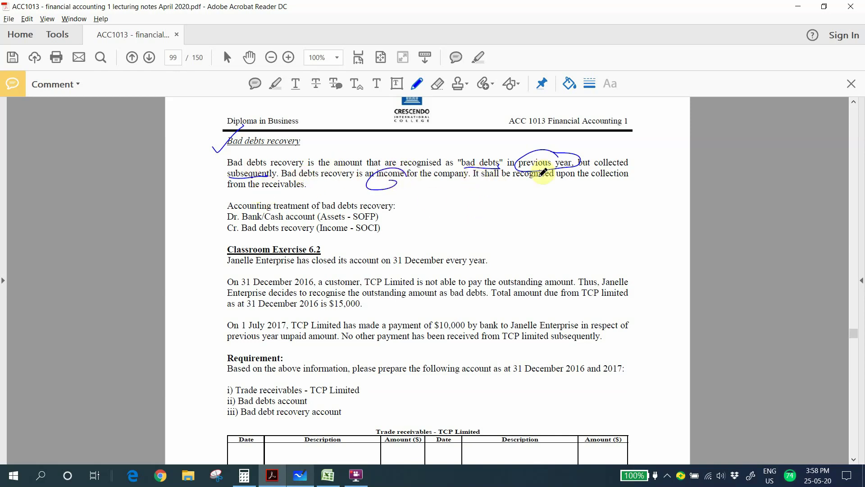
mouse_move(618, 181)
left_mouse_down()
mouse_move(563, 182)
mouse_move(597, 187)
left_mouse_up()
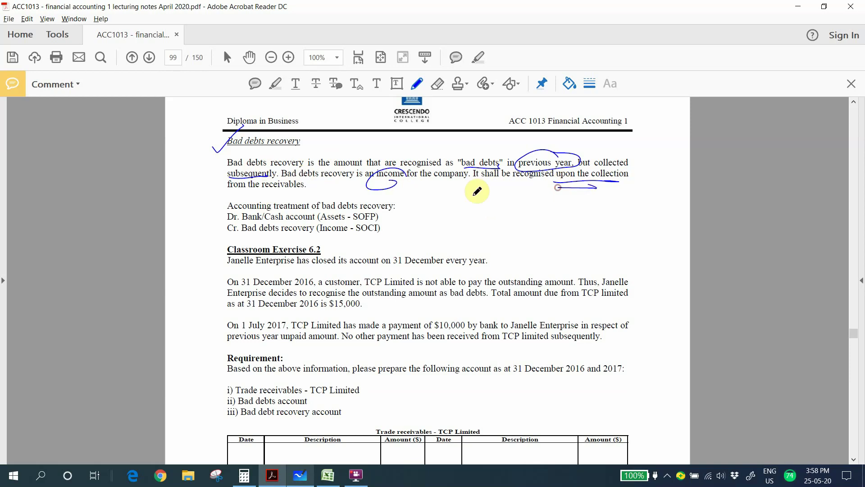
mouse_move(234, 193)
left_mouse_down()
mouse_move(288, 191)
mouse_move(279, 195)
left_mouse_up()
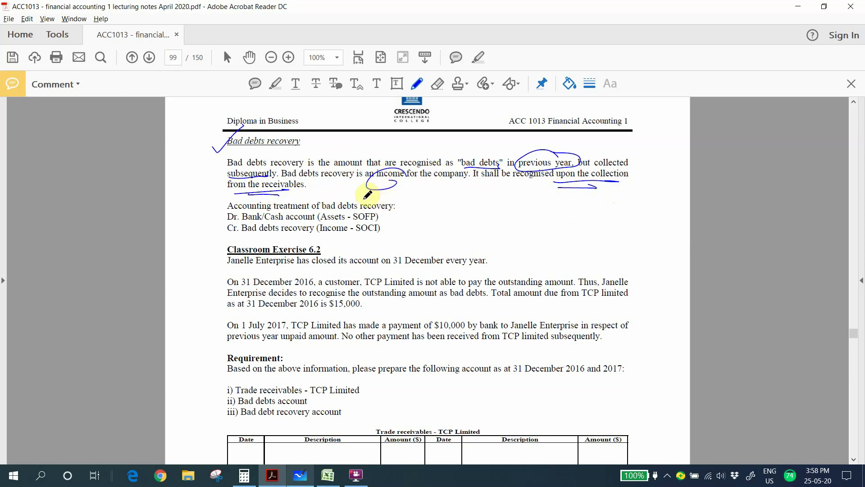
left_click_drag(215, 217, 236, 208)
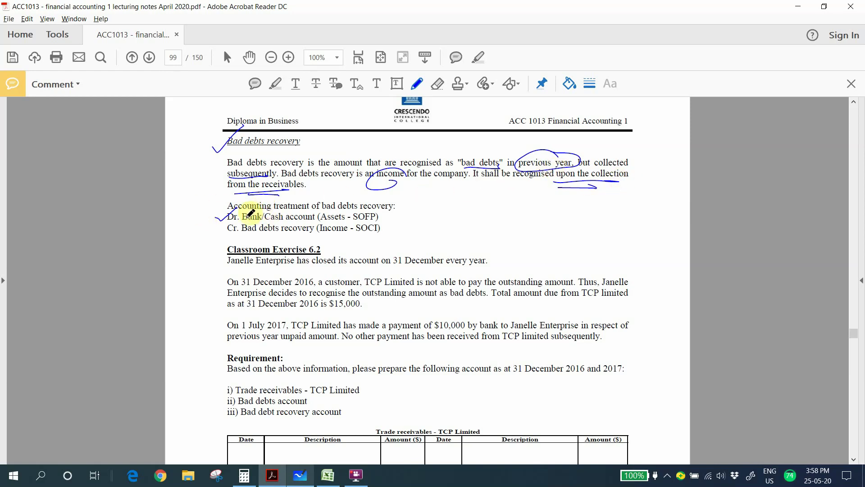
left_click_drag(220, 231, 238, 226)
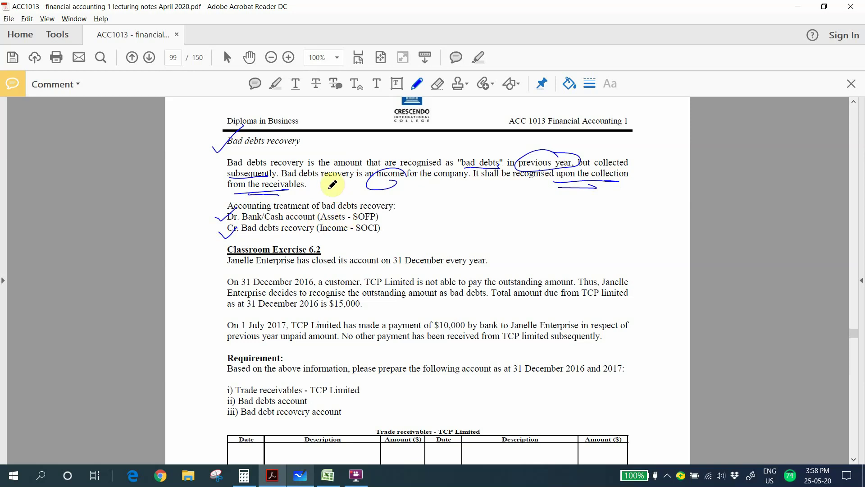
Underline 31 December every year, TCP limited, $15,000, $10,000, other payment received and 2017.
scroll(356, 219, "down", 4)
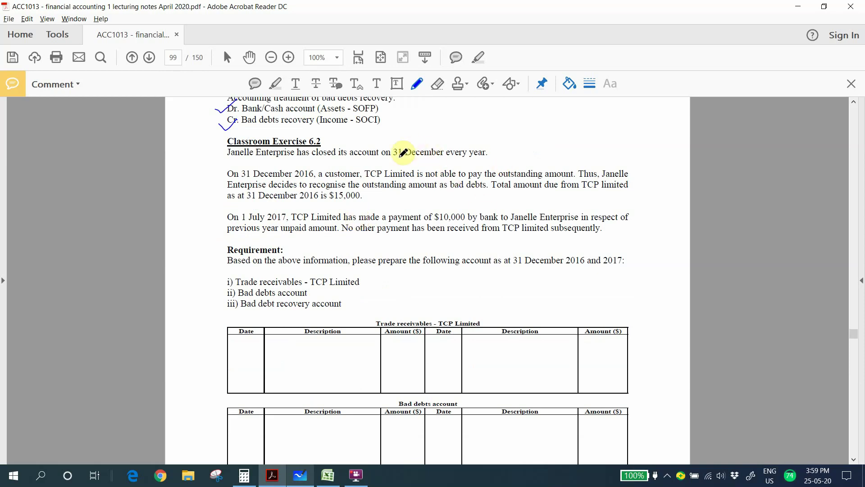
left_click_drag(395, 160, 483, 158)
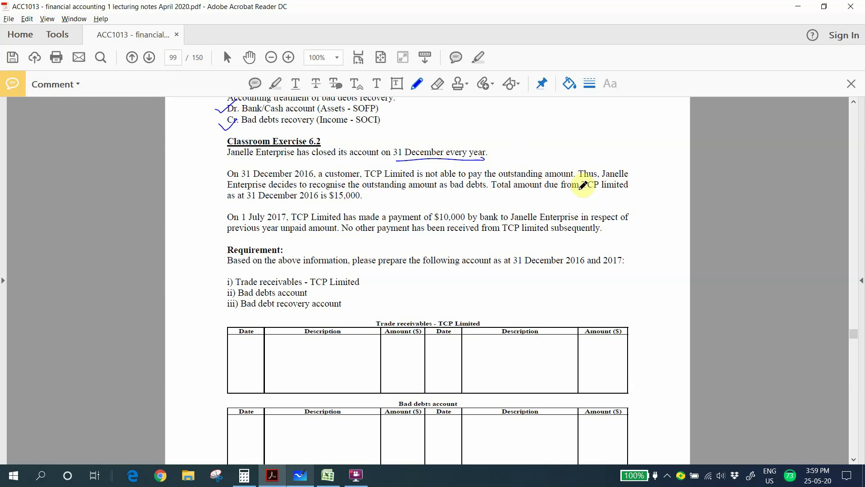
left_click_drag(582, 188, 626, 193)
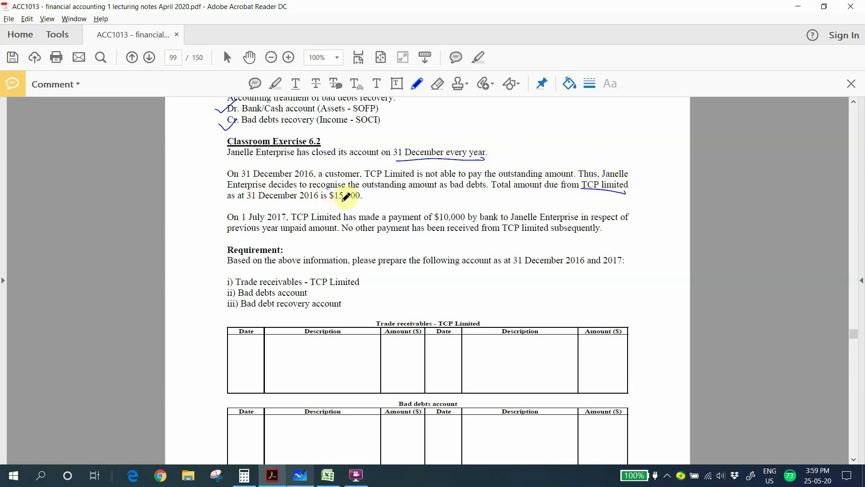
left_click_drag(328, 202, 364, 201)
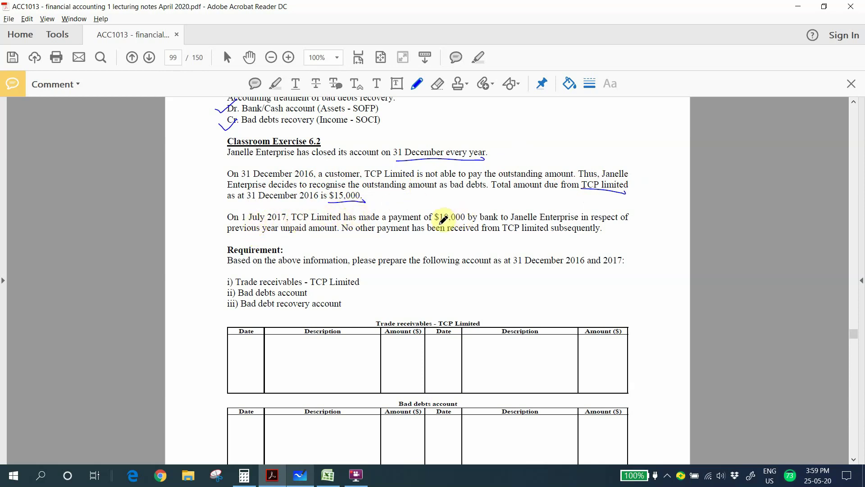
left_click_drag(434, 222, 476, 221)
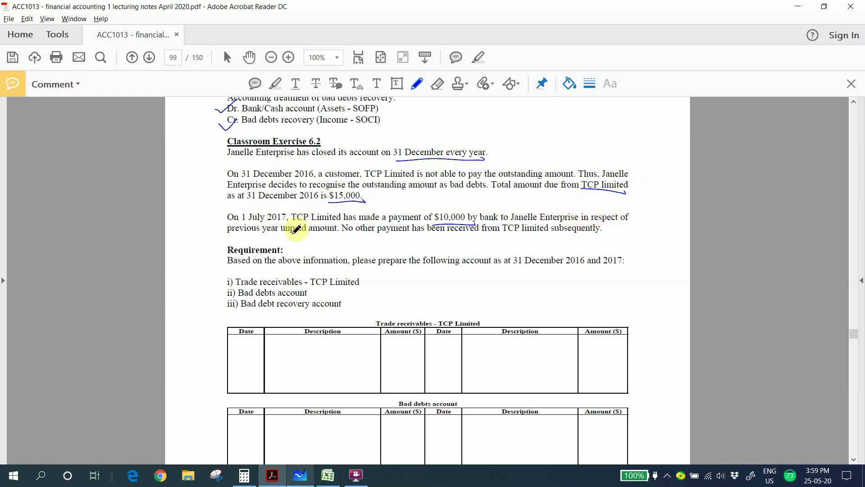
left_click_drag(360, 234, 478, 233)
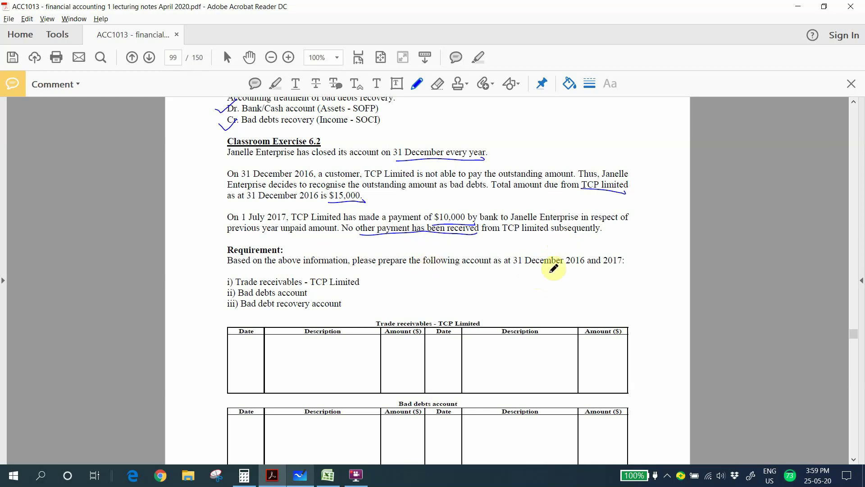
left_click_drag(522, 267, 615, 272)
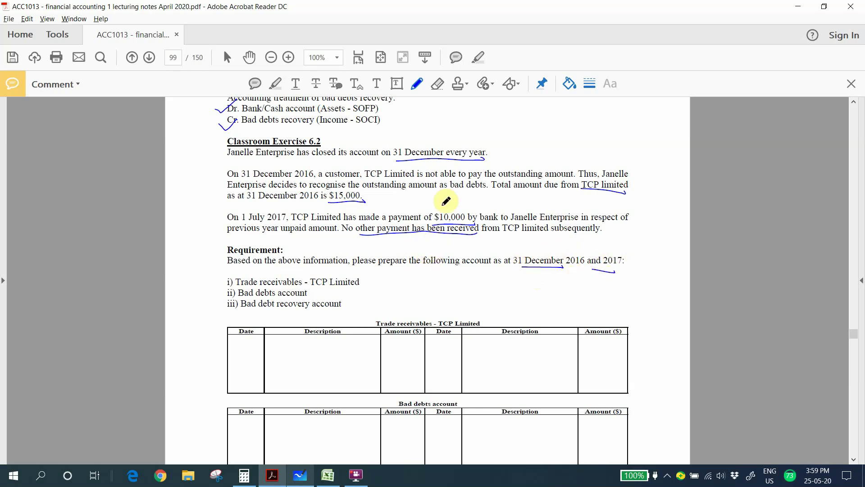
Tick the Trade receivables - TCP Limited and Bad debts requirements and jot a note beside the dates.
left_click_drag(218, 284, 244, 271)
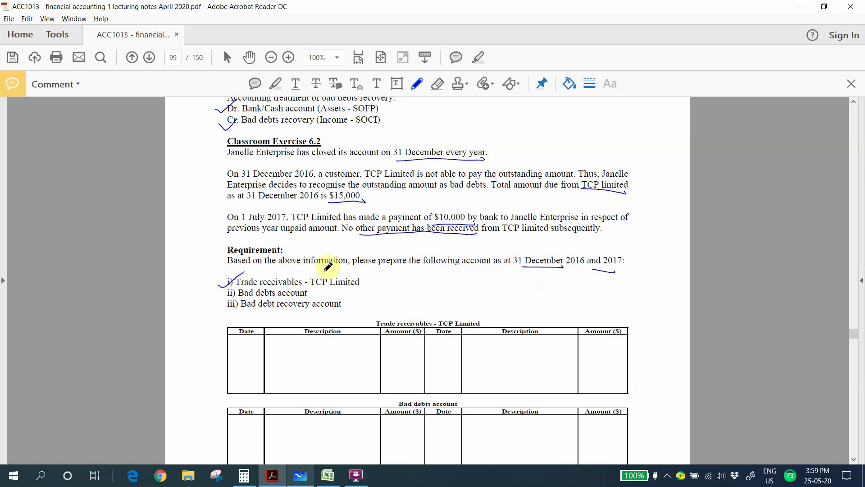
mouse_move(222, 298)
left_mouse_down()
mouse_move(245, 284)
mouse_move(241, 305)
left_mouse_up()
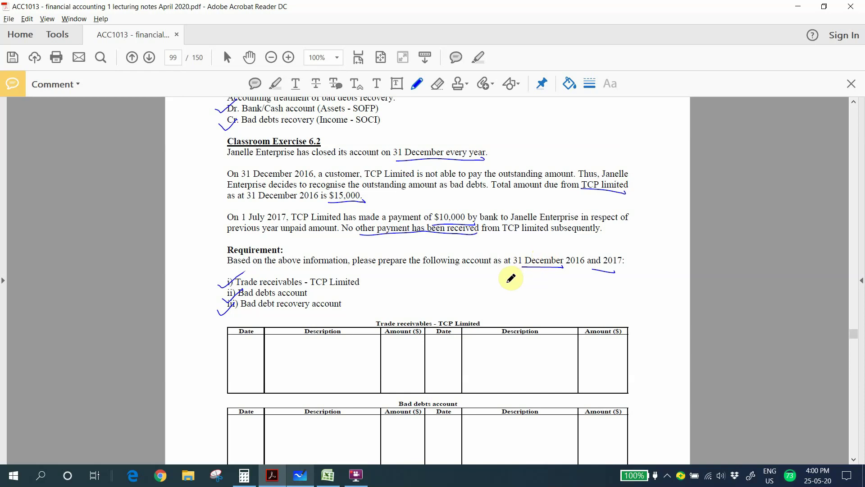
mouse_move(507, 283)
left_mouse_down()
mouse_move(505, 294)
mouse_move(581, 282)
mouse_move(573, 290)
left_mouse_up()
key("alt+Tab")
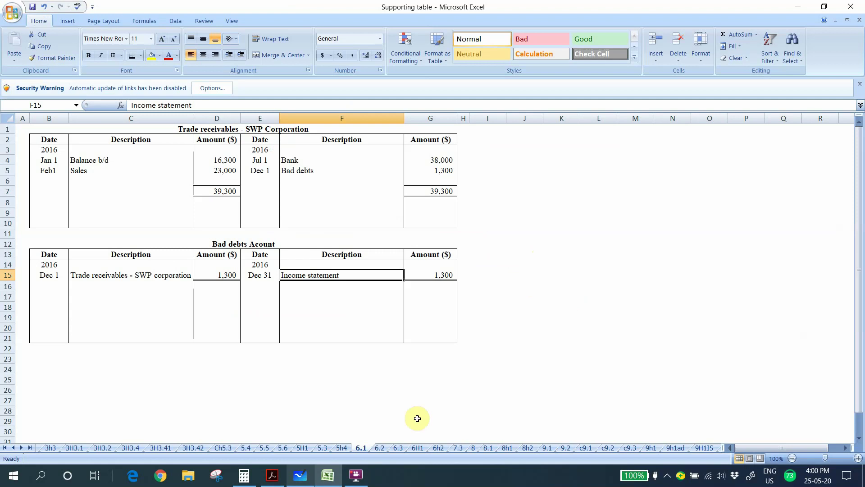
On sheet 6.2, enter the debit 2016, Jan 1, Balance b/d, 15,000 in Trade receivables.
left_click(384, 448)
left_click(49, 149)
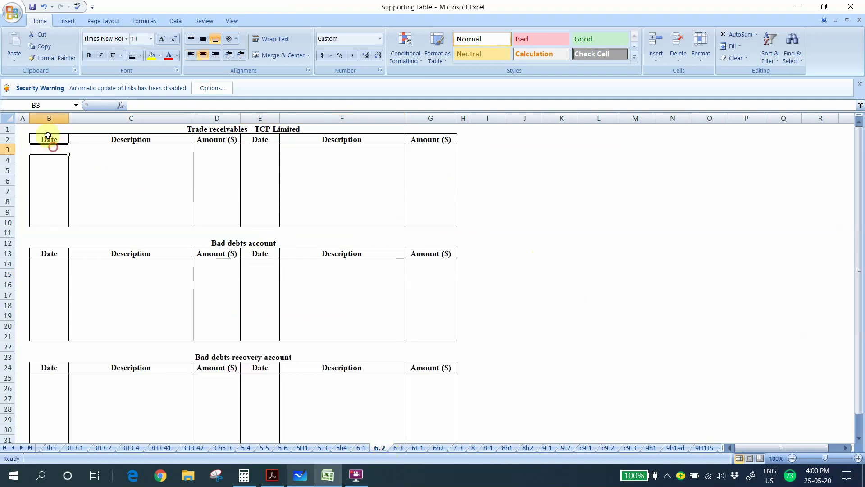
type("2016")
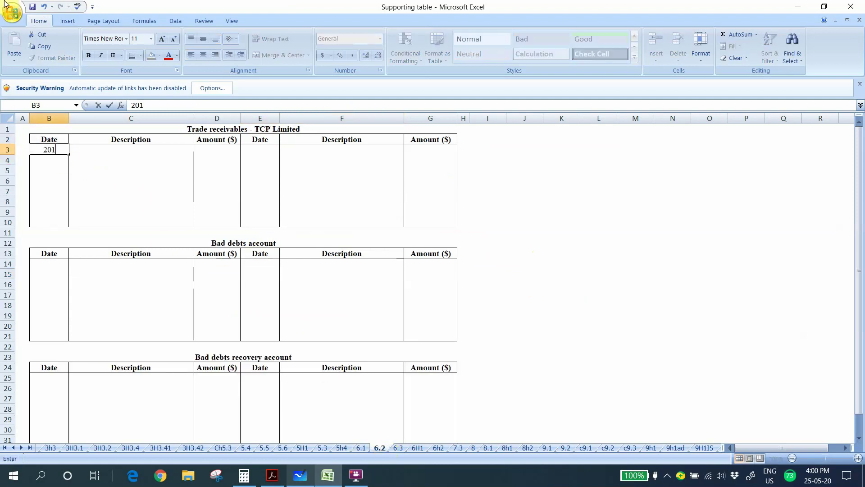
key("Tab")
key("Return")
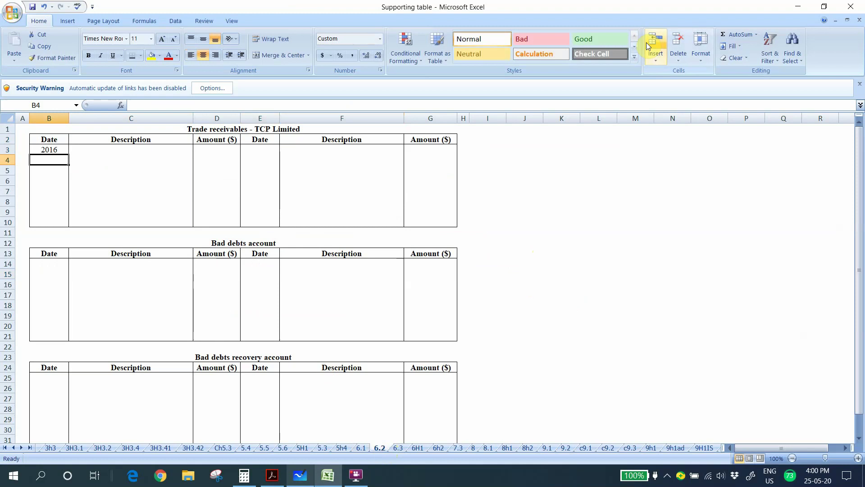
type("'Jan 1")
key("Tab")
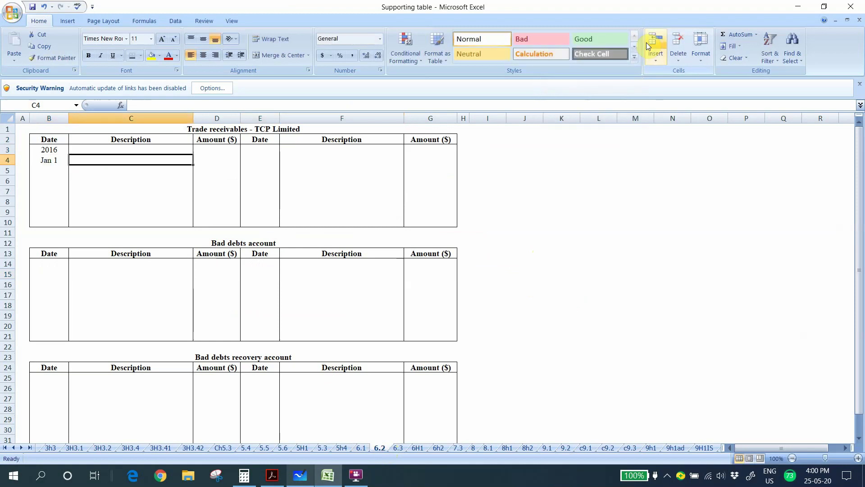
type("N")
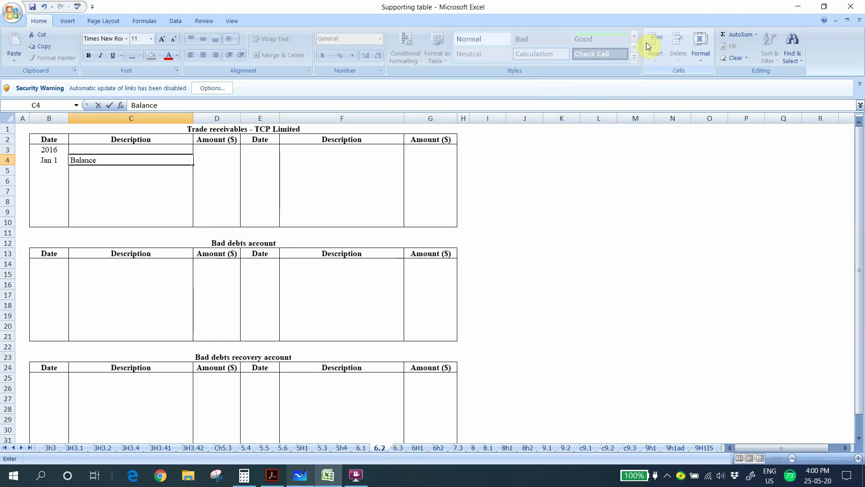
type("alance b/d")
key("Tab")
key("alt+Tab")
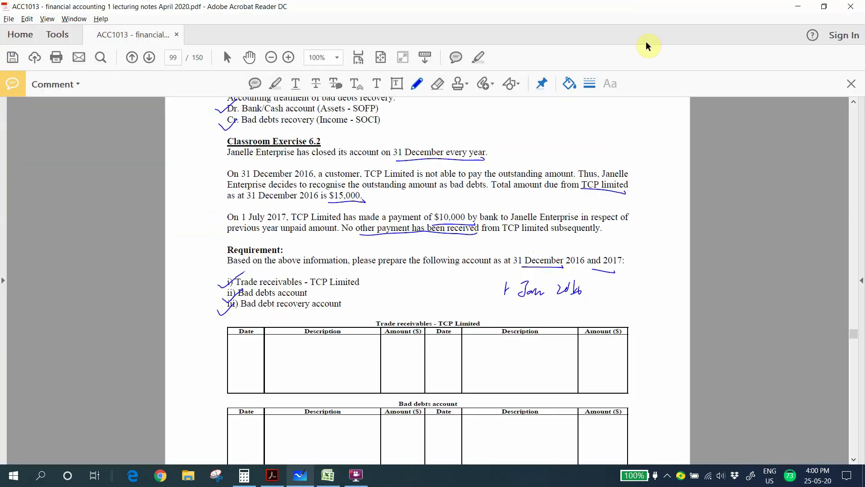
key("alt+Tab")
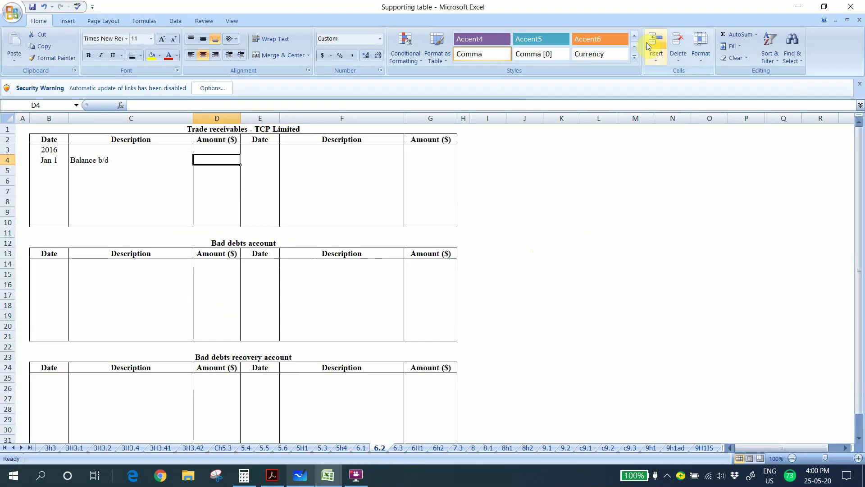
type("15000")
key("Tab")
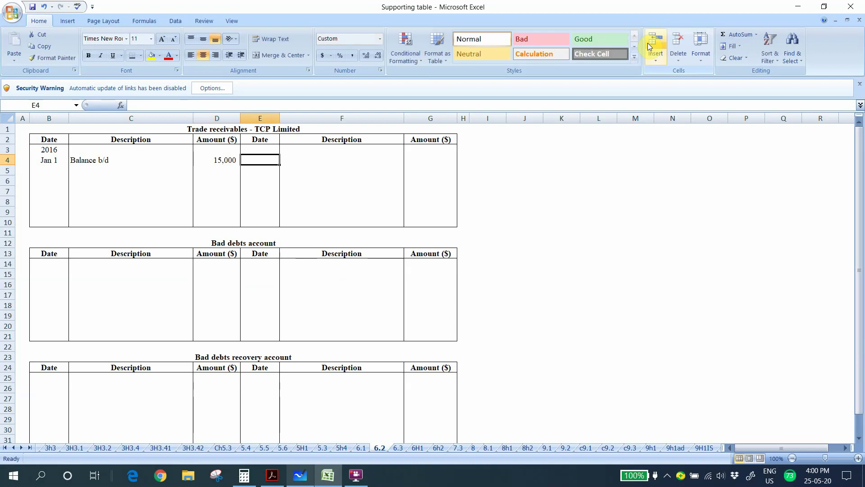
Enter the credit 2016, Dec 31, Bad debts, 15,000 in Trade receivables.
key("Up")
type("201")
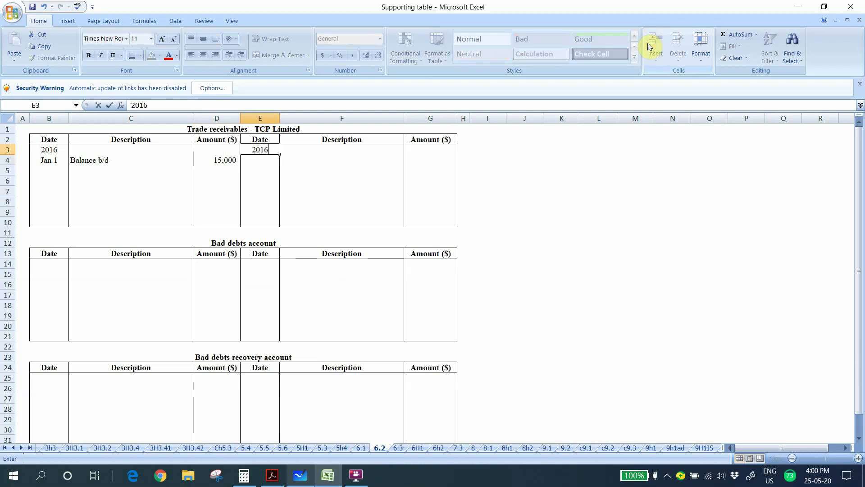
key("Tab")
key("Return")
type("'Dec 31")
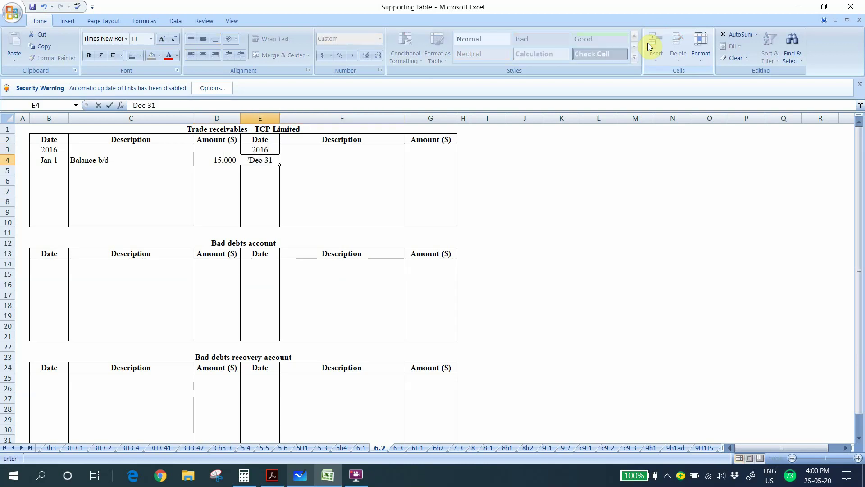
key("Tab")
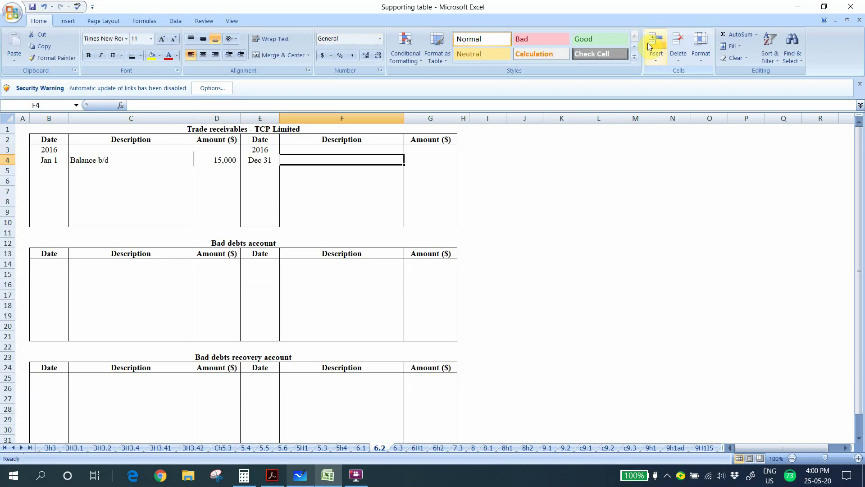
type("Bad")
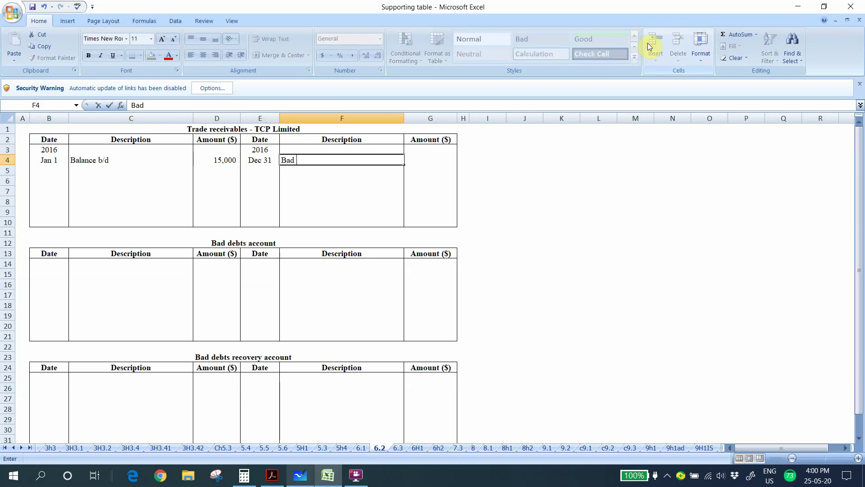
type(" debts")
key("Tab")
key("Left")
key("Right")
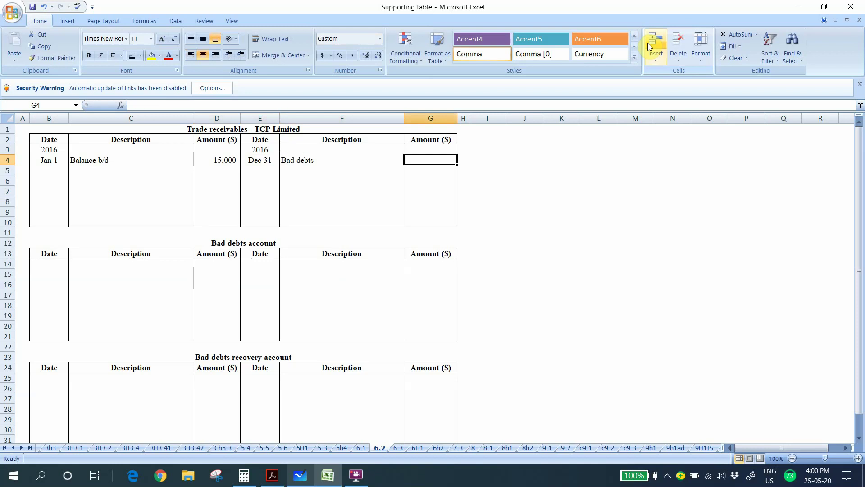
type("15000")
key("Tab")
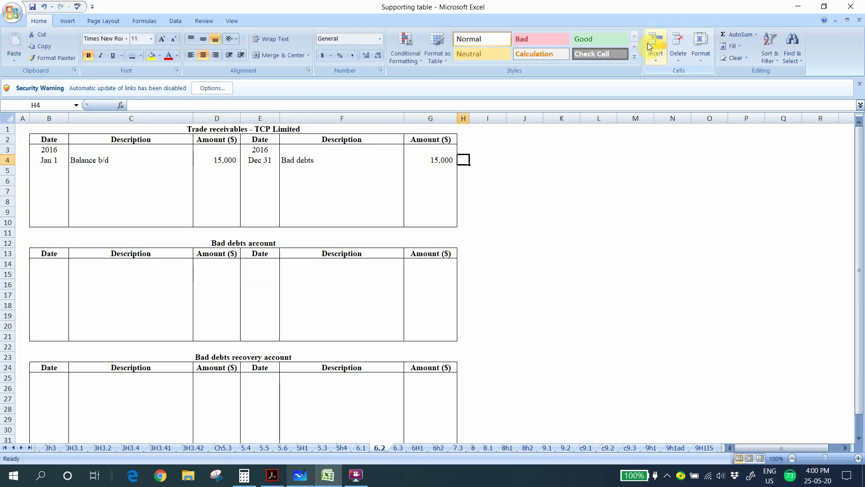
Debit the Bad debts account with 2016, Dec 31, Trade receivables - TCP Limited, 15,000.
key("Down")
key("Left")
key("Left")
key("Left")
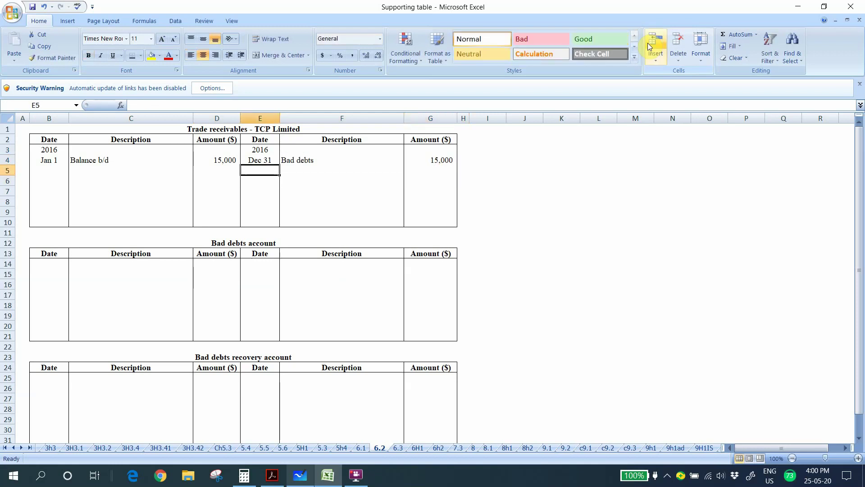
key("Left")
key("Down")
key("Down")
key("Down")
key("Down")
key("Down")
key("Down")
key("Down")
key("Down")
key("Down")
key("Left")
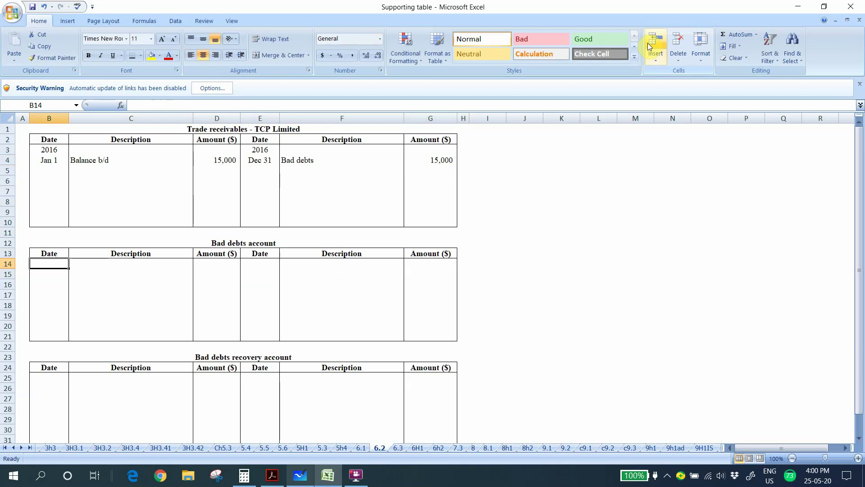
type("2016")
key("Tab")
key("Return")
type("'")
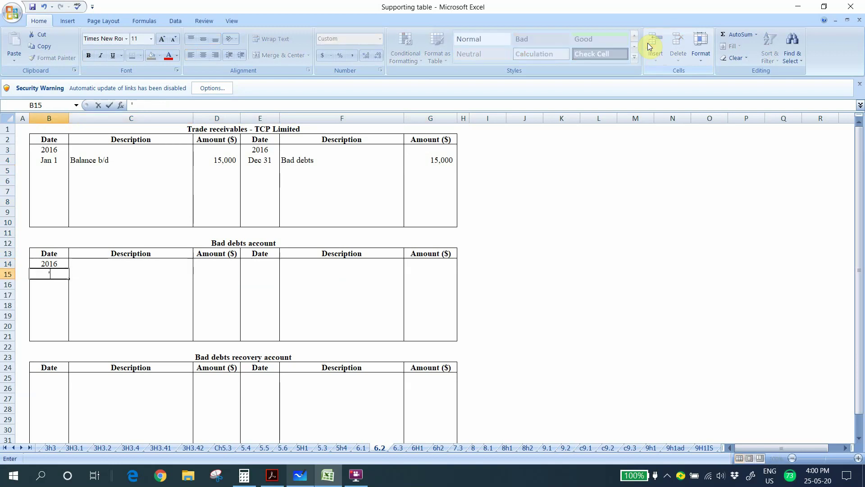
type("Dec 31")
key("Tab")
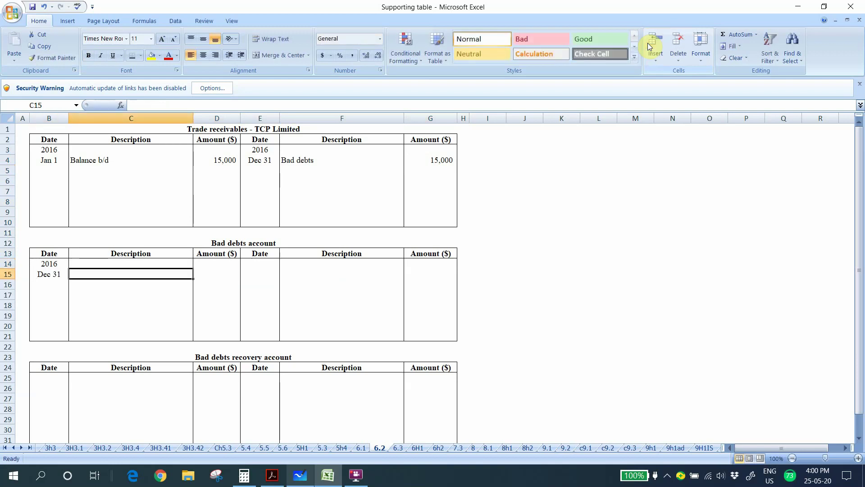
type("Trade rece")
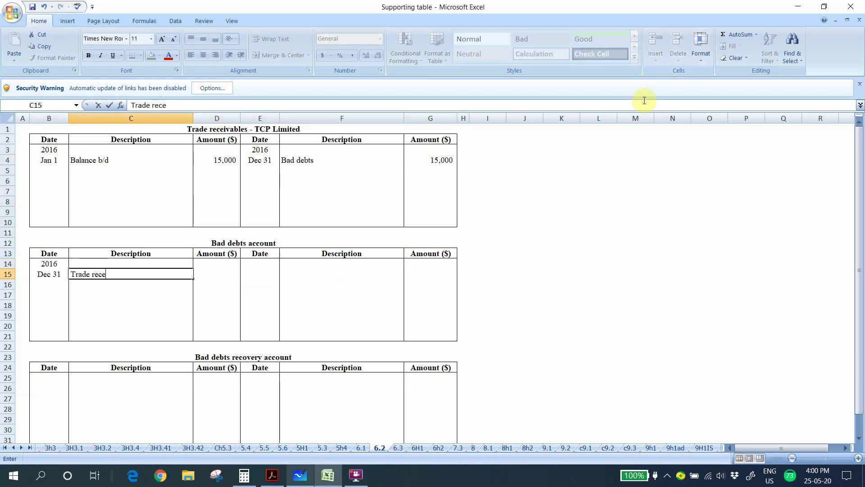
type("ivables - TCP Limited")
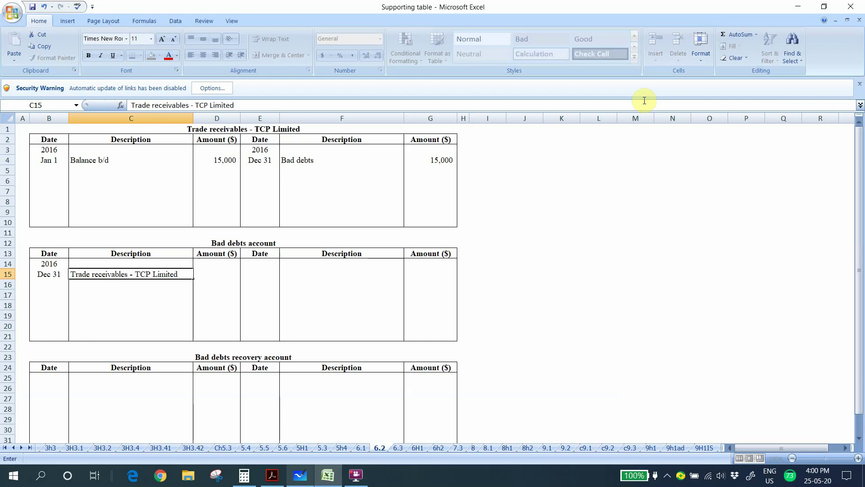
key("Tab")
type("15,")
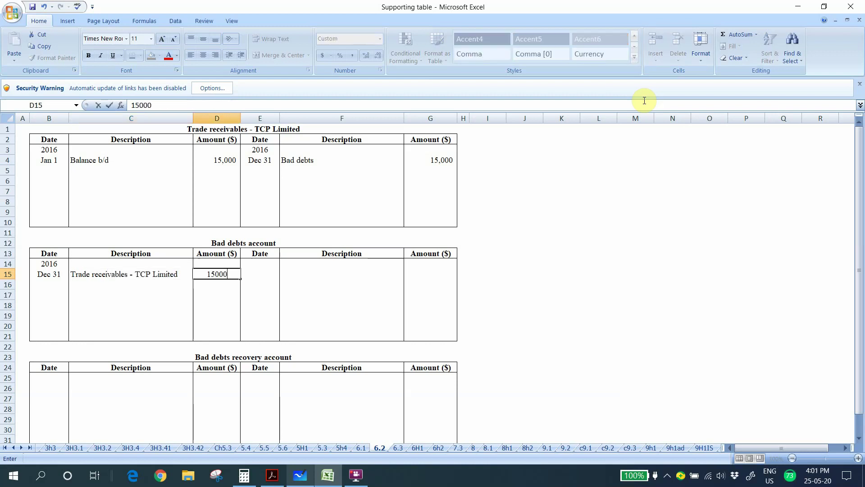
type("000")
key("Tab")
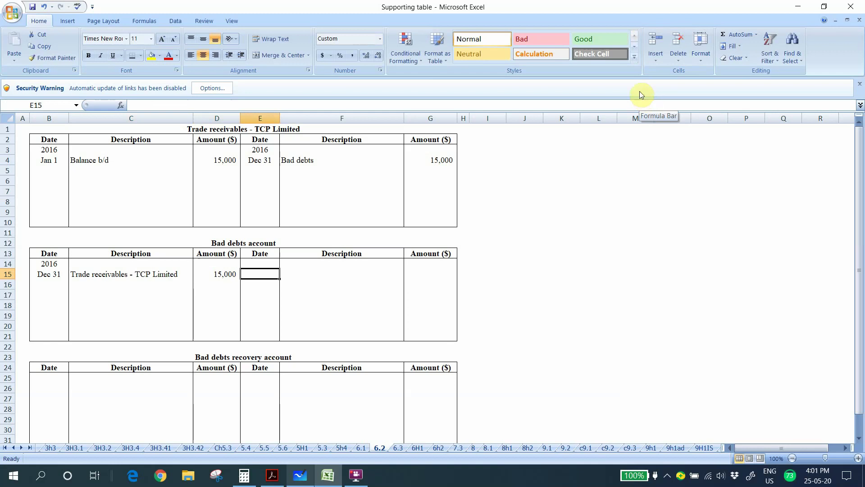
left_click_drag(48, 159, 435, 155)
left_click(229, 160)
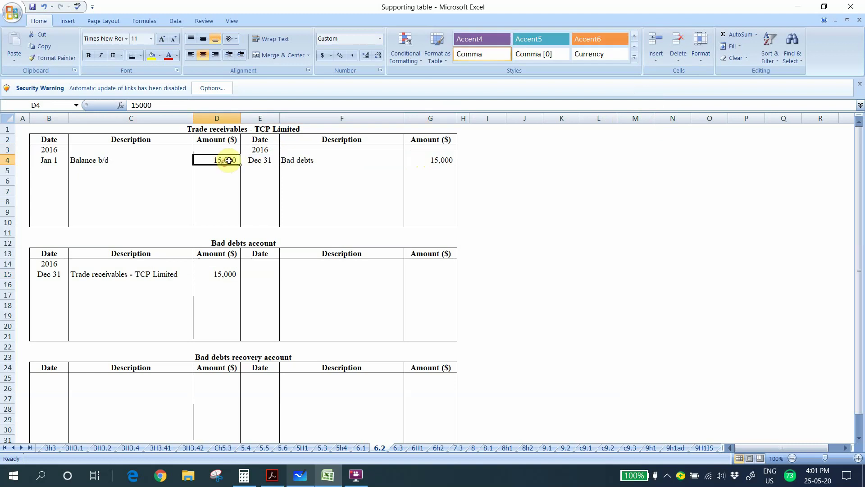
left_click(444, 161)
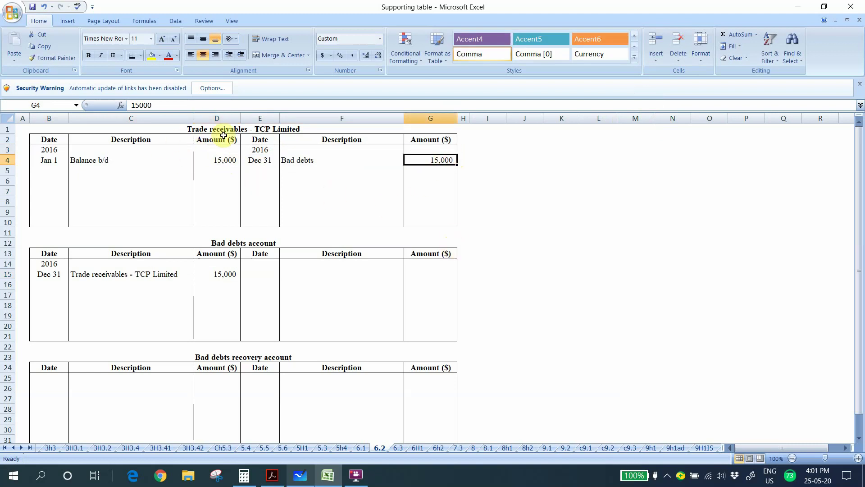
Give the 15,000 totals in D4 and G4 a double underline.
left_click(214, 156)
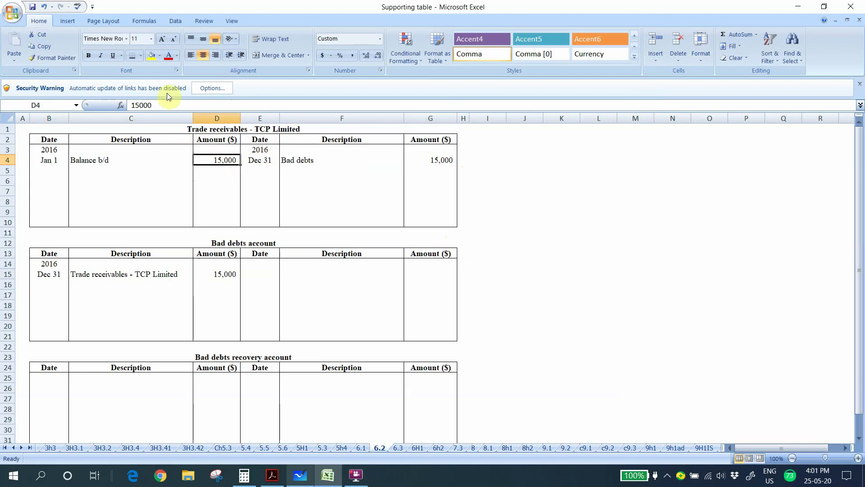
left_click(138, 58)
left_click(423, 159)
left_click(135, 60)
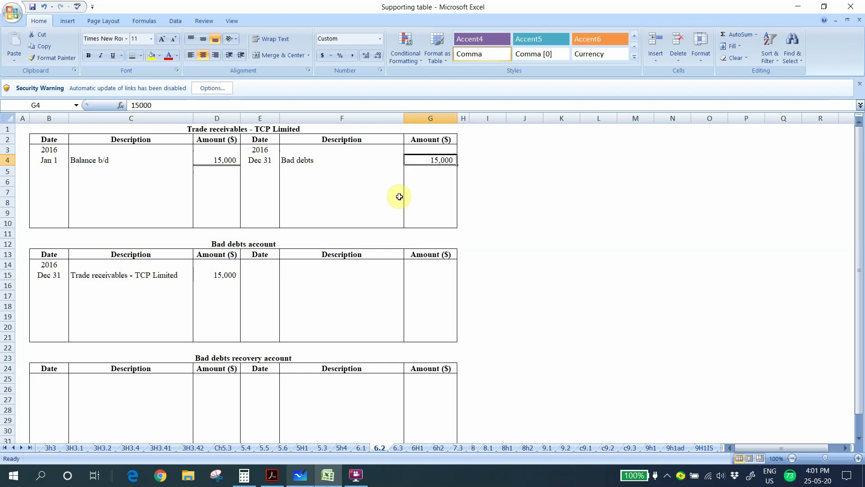
scroll(253, 292, "down", 2)
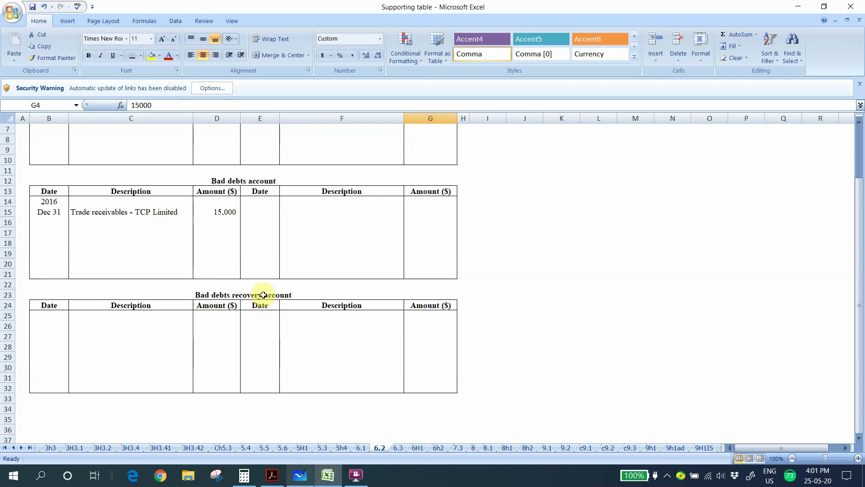
scroll(264, 295, "up", 2)
left_click(216, 275)
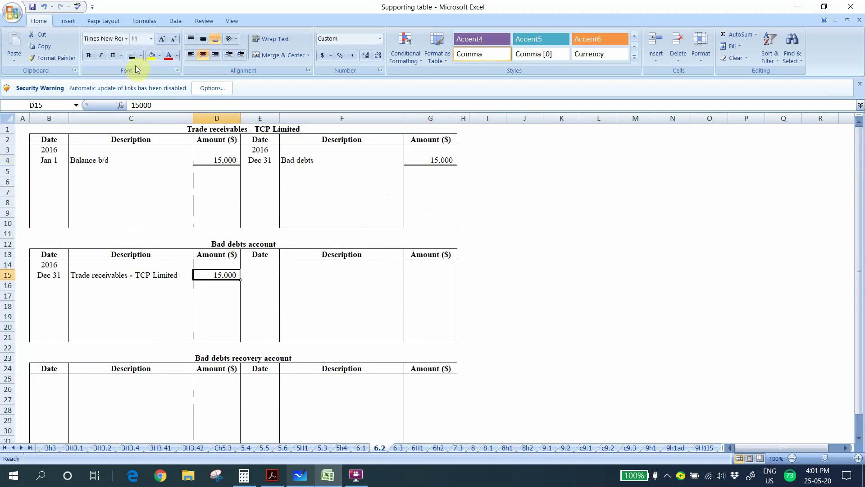
left_click(421, 275)
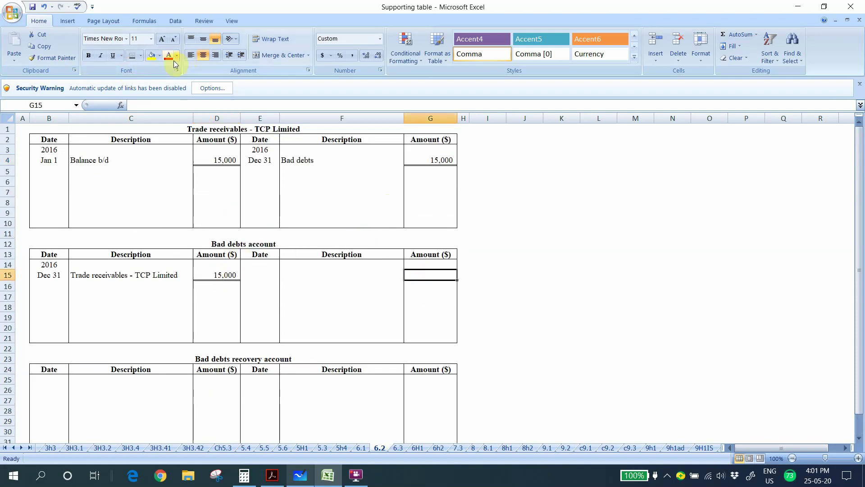
Copy the 2016/Dec 31 dates into E14 and credit Income statement with 15,000.
left_click_drag(47, 264, 47, 275)
key("ctrl+c")
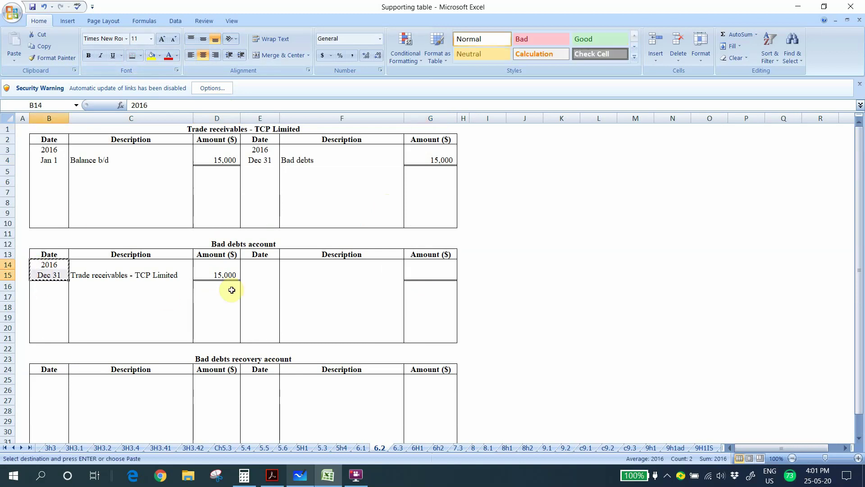
left_click(261, 265)
key("ctrl+v")
left_click(305, 278)
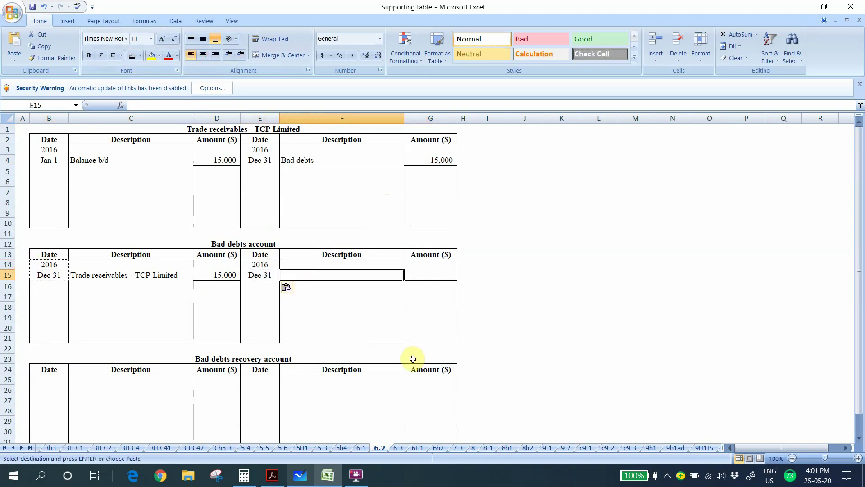
type("Income statement")
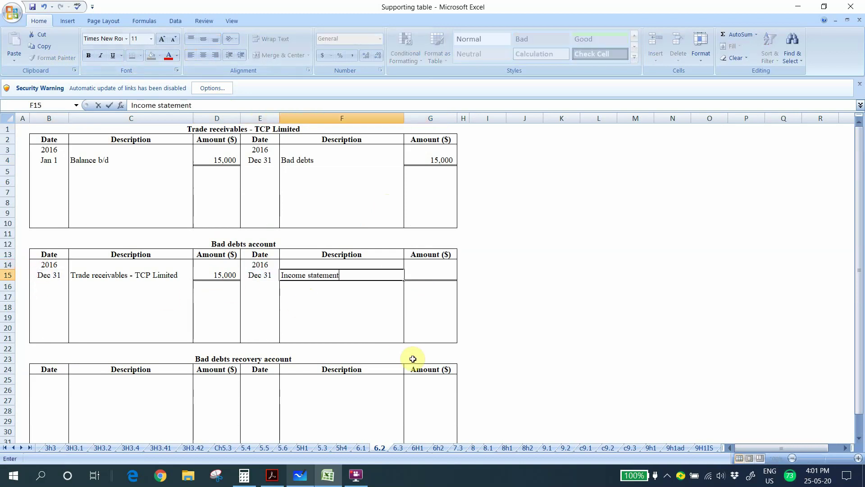
key("Tab")
type("150000")
key("Tab")
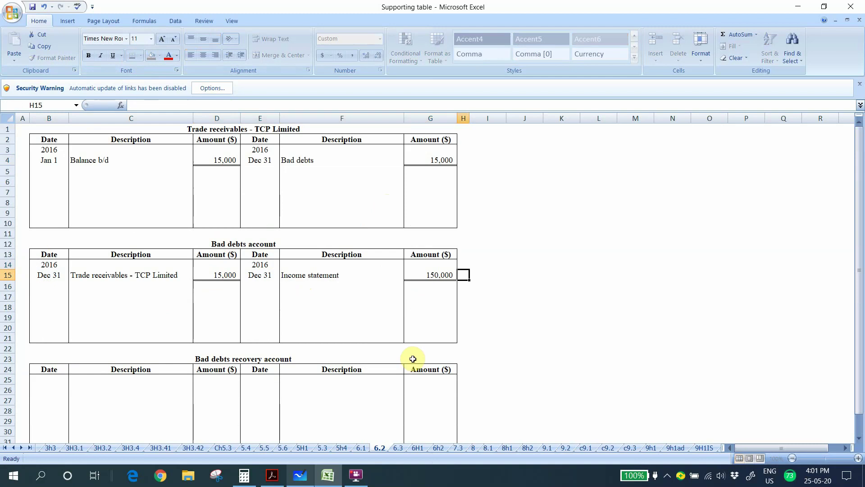
key("shift+Tab")
type("15000")
key("Tab")
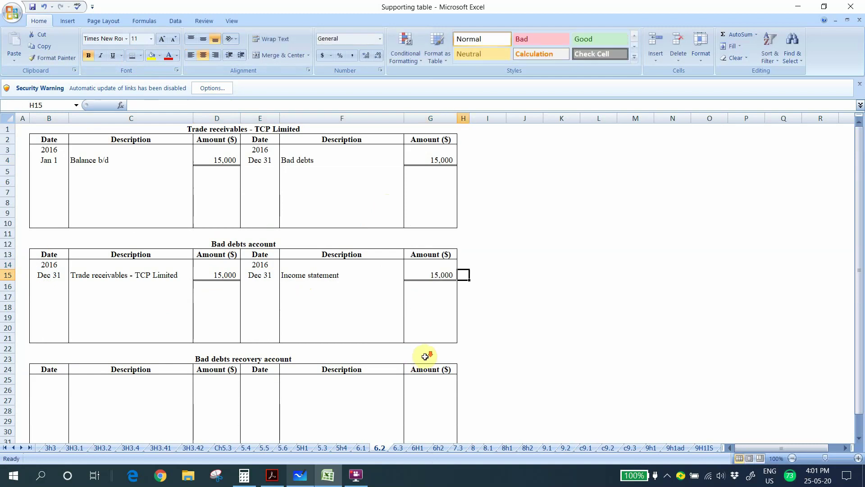
scroll(424, 356, "down", 1)
Show the PDF's bad debts recovery notes just above Classroom Exercise 6.2.
key("alt+Tab")
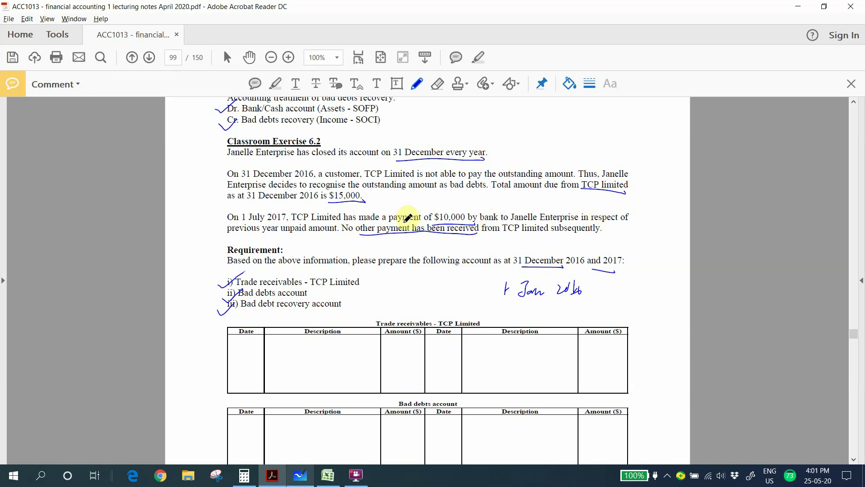
scroll(293, 230, "up", 2)
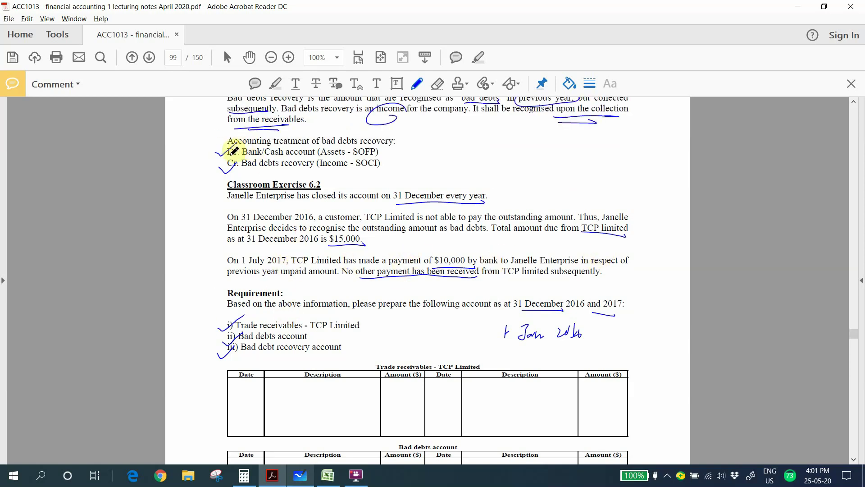
Enter the credit entry 2017 Jul 1, Bank, 10,000 in the Bad debts recovery account.
key("alt+Tab")
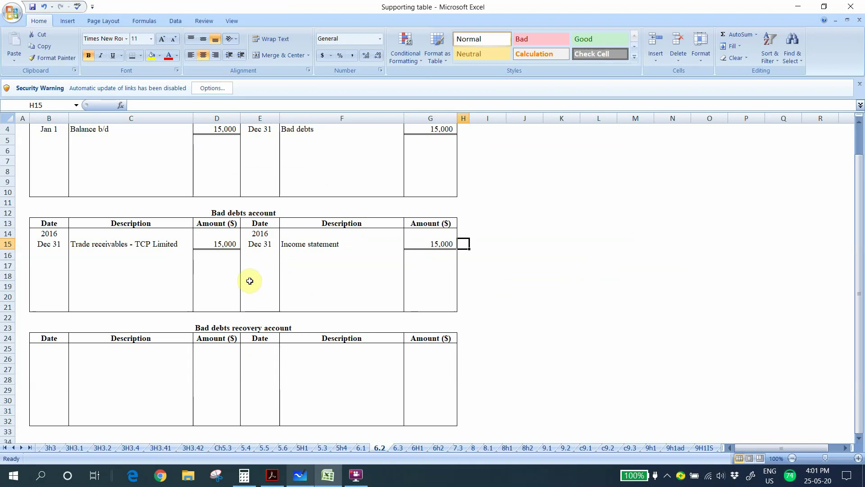
scroll(250, 281, "down", 2)
left_click(266, 286)
type("2017")
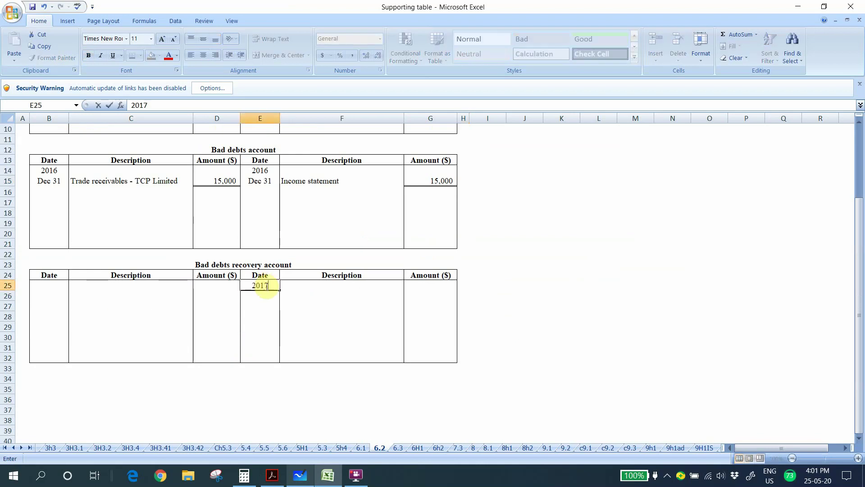
key("Return")
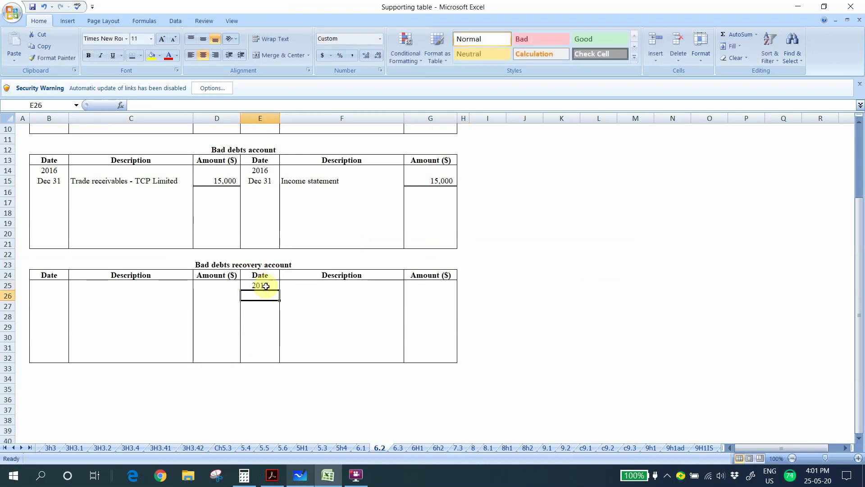
key("alt+Tab")
key("alt+Tab")
type("'Jul 1")
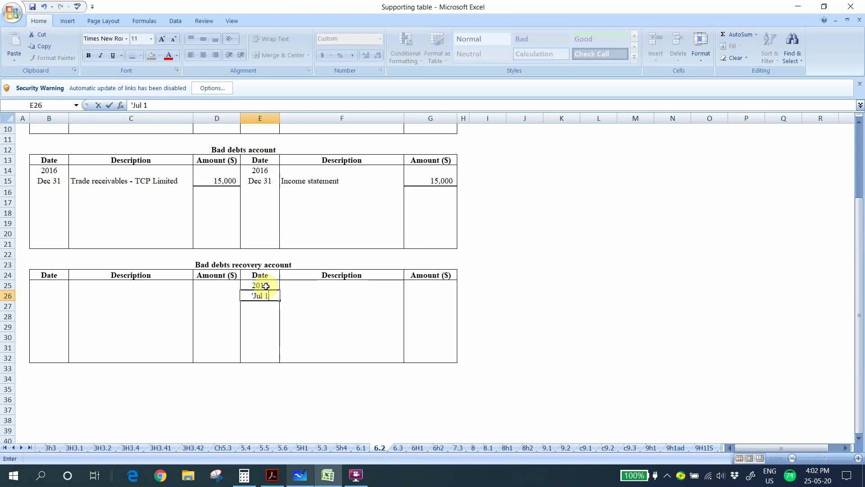
key("Tab")
type("Bank")
key("Tab")
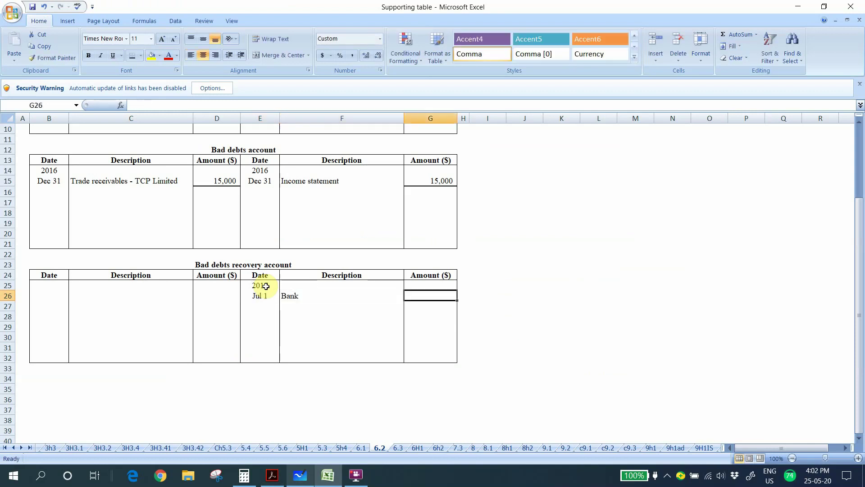
type("10000")
key("Tab")
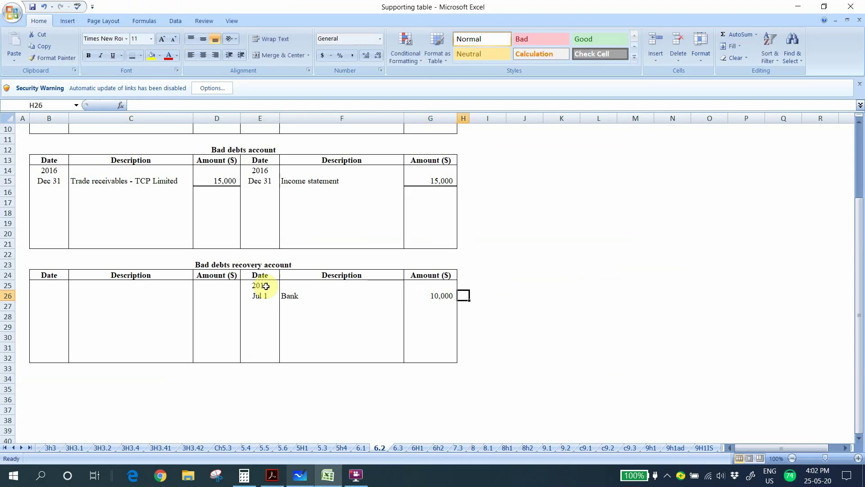
Enter the debit entry 2017 Dec 31, Income statement, 10,000, correcting the mistyped date.
key("Left")
key("Left")
key("Left")
key("Left")
key("Left")
key("Left")
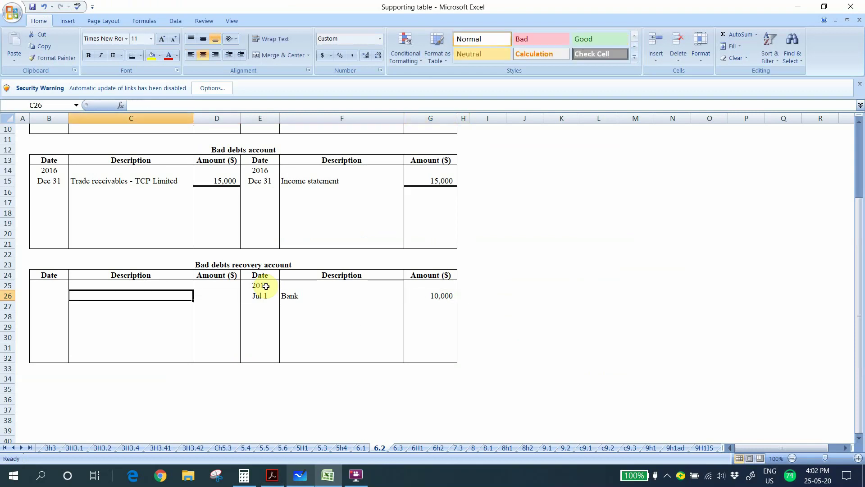
key("Up")
type("2017")
key("Return")
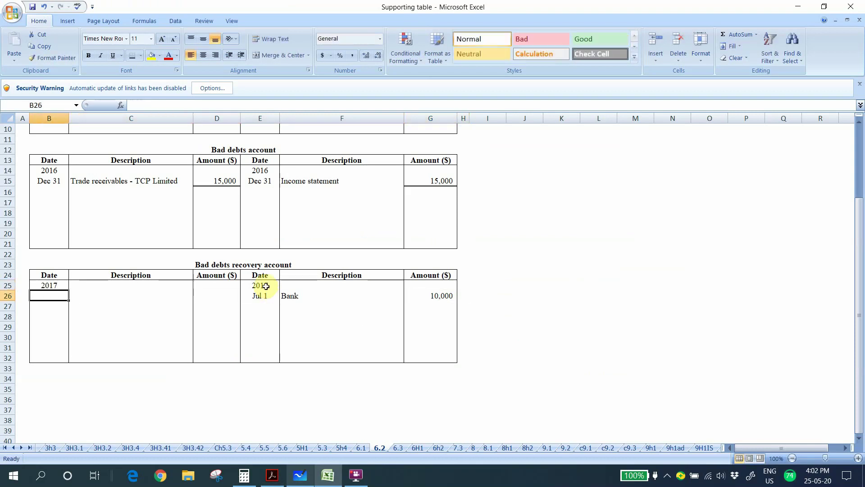
type("Dec-01")
key("Tab")
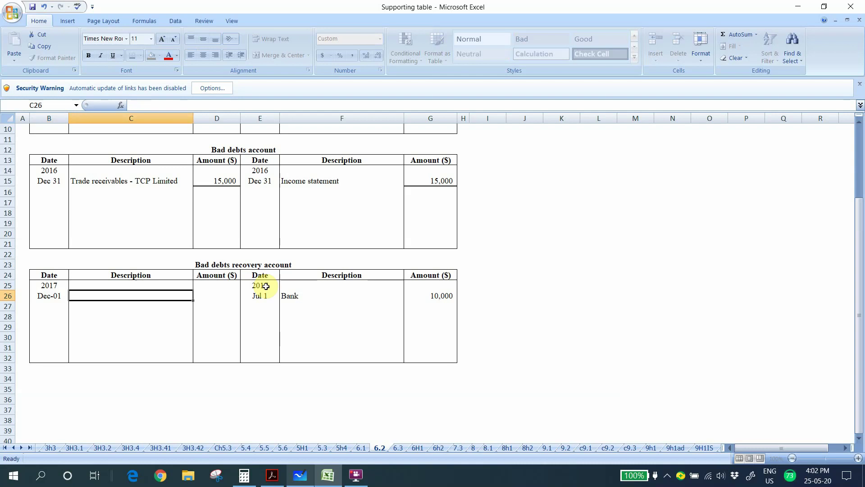
key("Left")
key("F2")
key("Escape")
type("'")
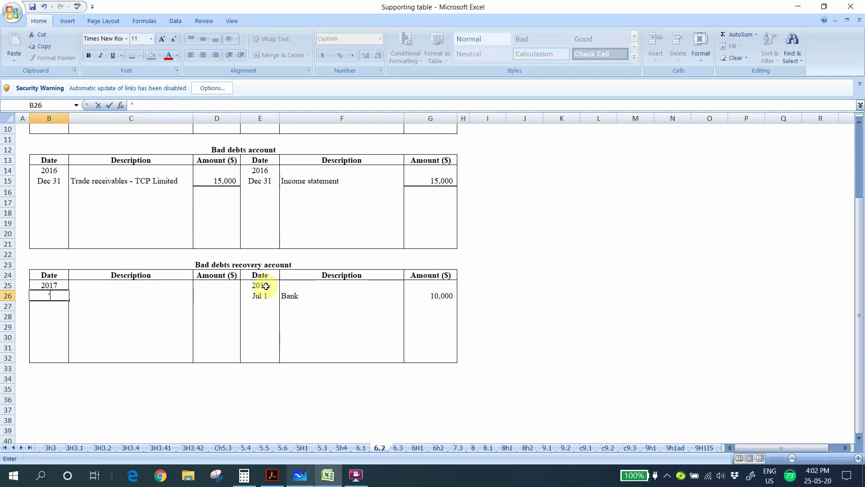
type("Dec 31")
key("Tab")
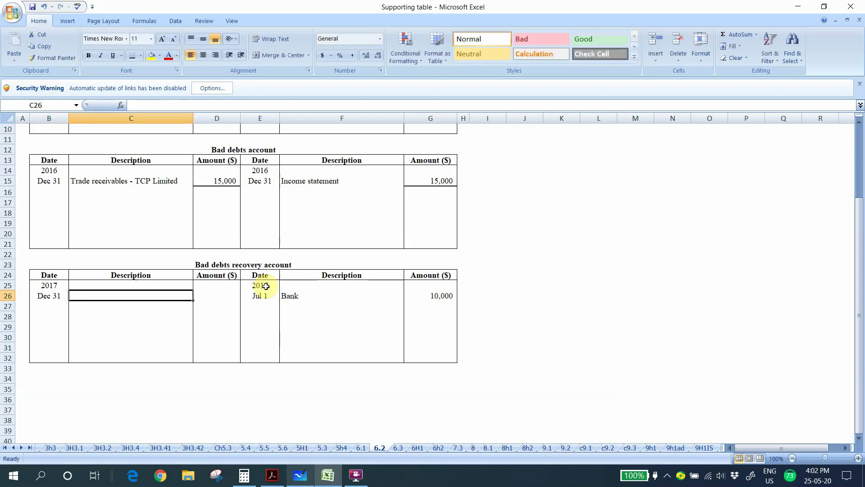
type("Income statemen")
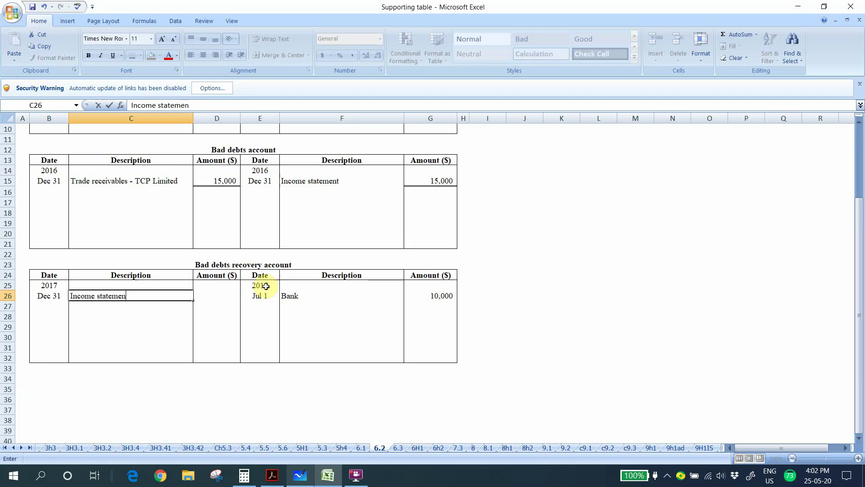
type("t")
key("Tab")
type("100")
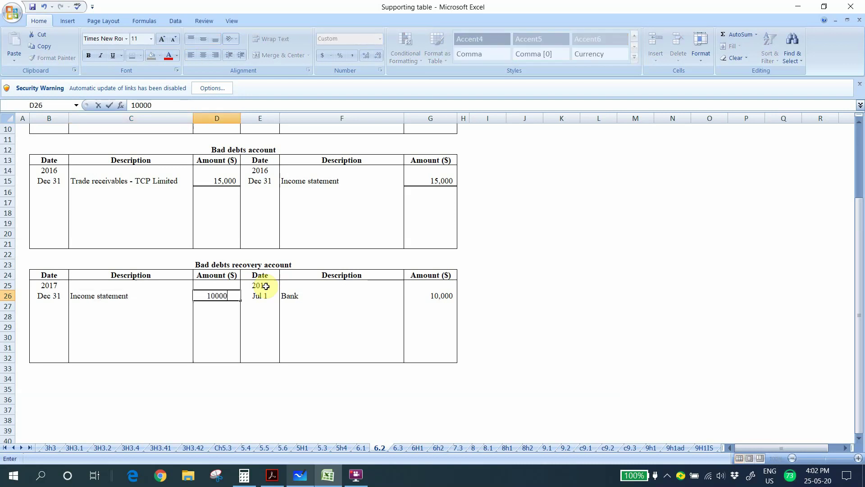
key("ctrl+Return")
Apply a bottom double border to the amounts in D26 and G26.
left_click(132, 55)
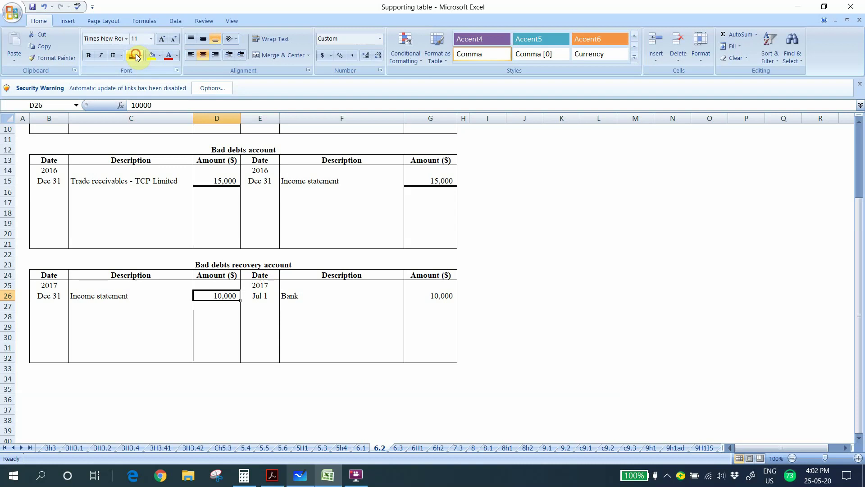
left_click(442, 293)
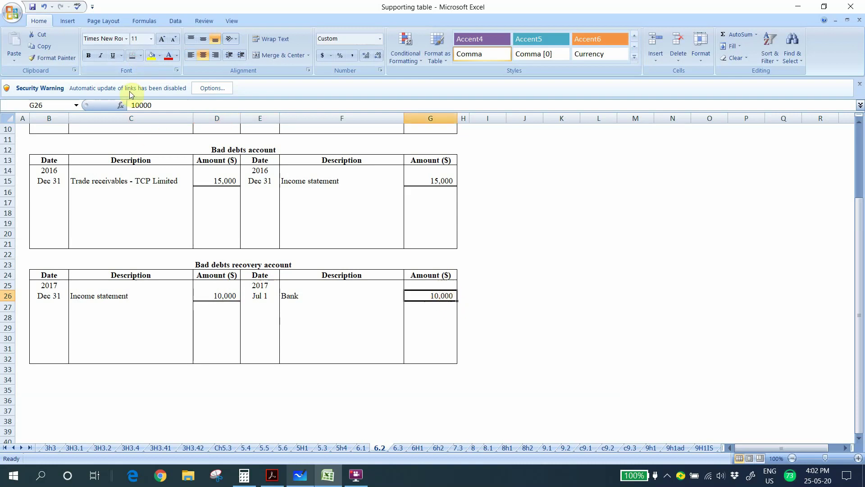
left_click(132, 55)
scroll(537, 311, "up", 2)
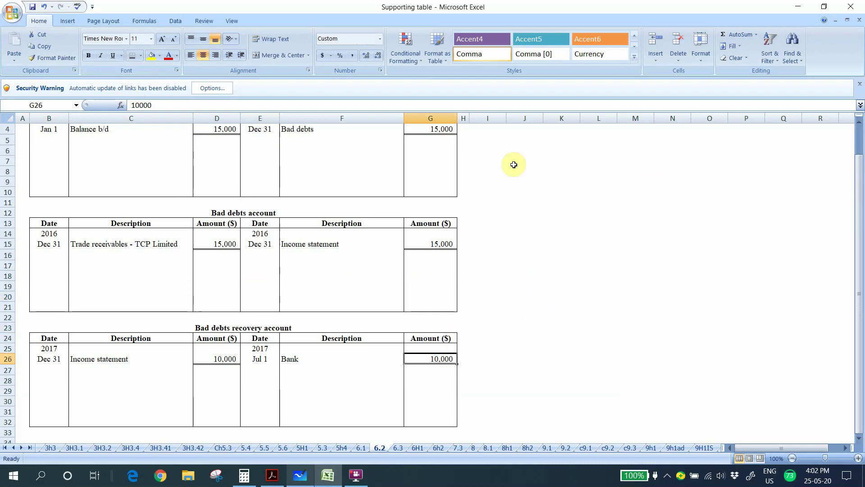
left_click(379, 448)
scroll(372, 201, "up", 1)
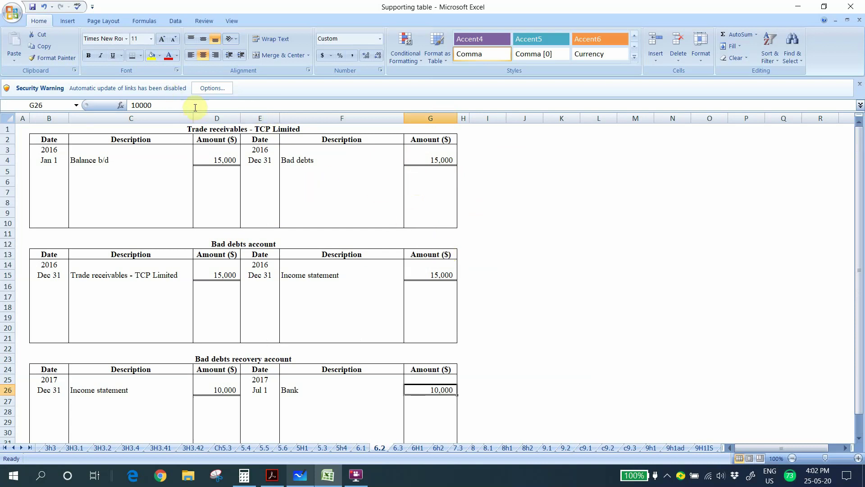
left_click(202, 54)
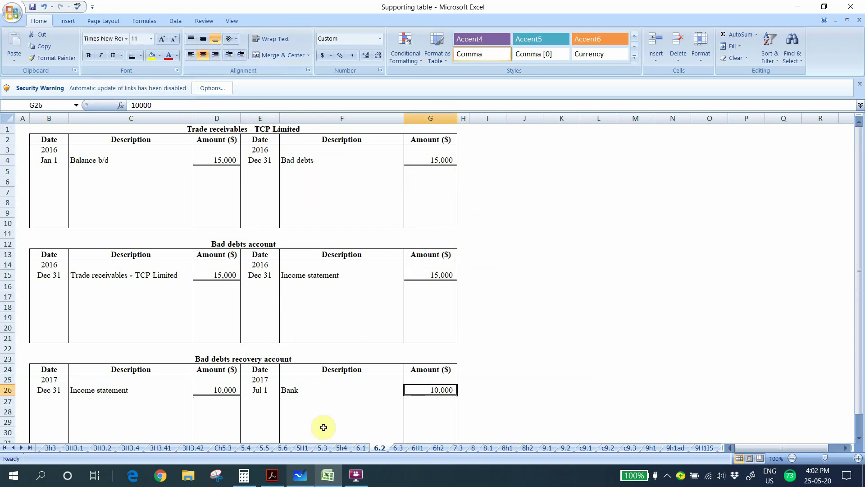